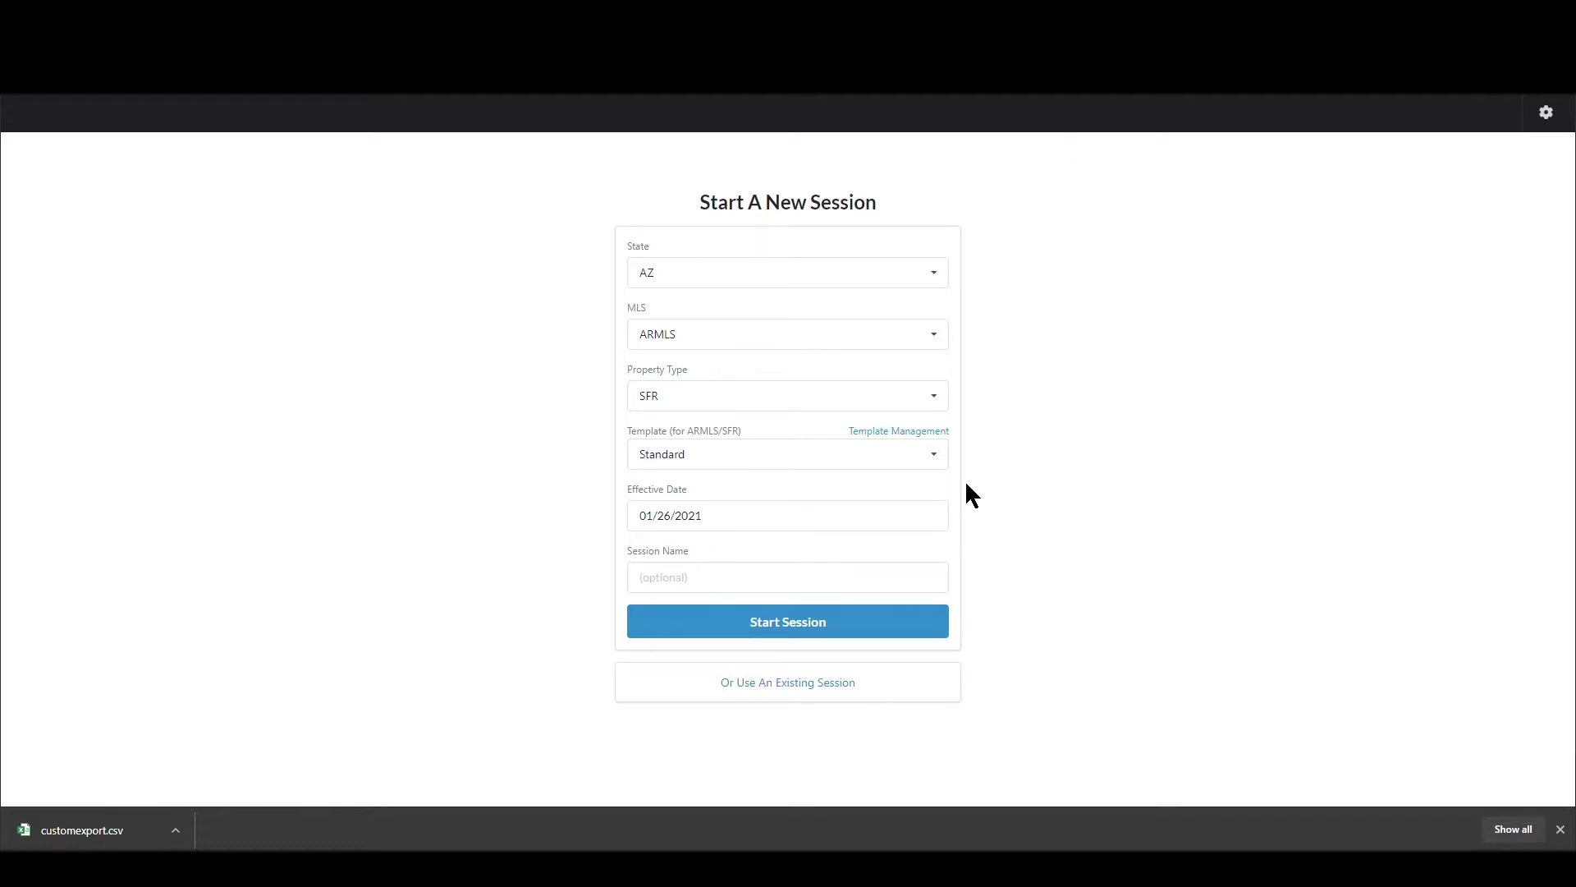
Start a new AZ ARMLS SFR session and title it '3531 E Delta'
left_click(760, 629)
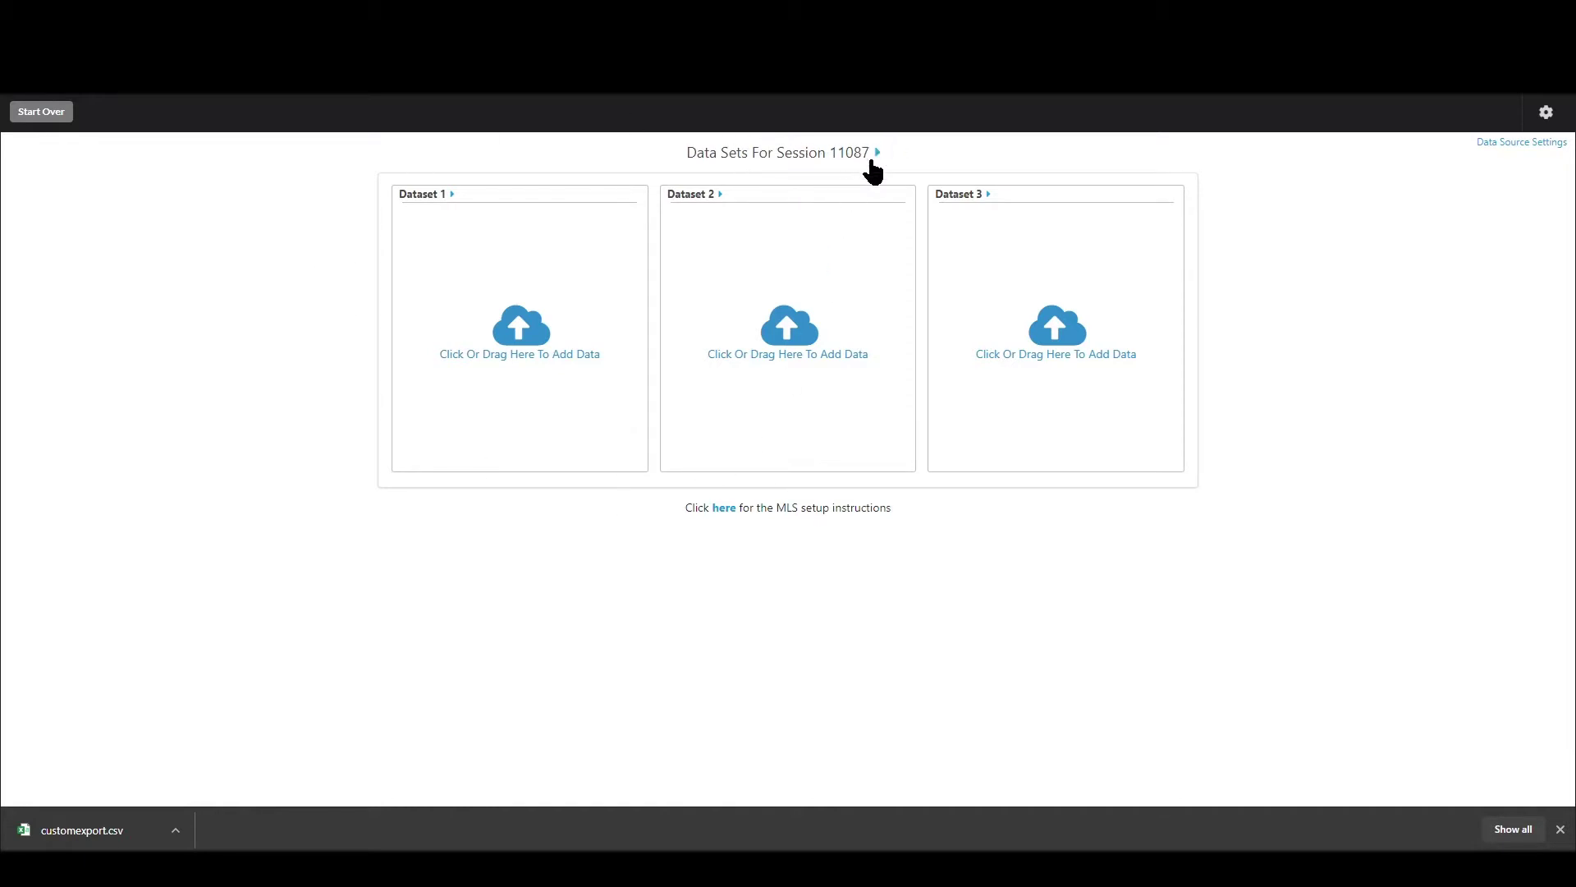
left_click(857, 156)
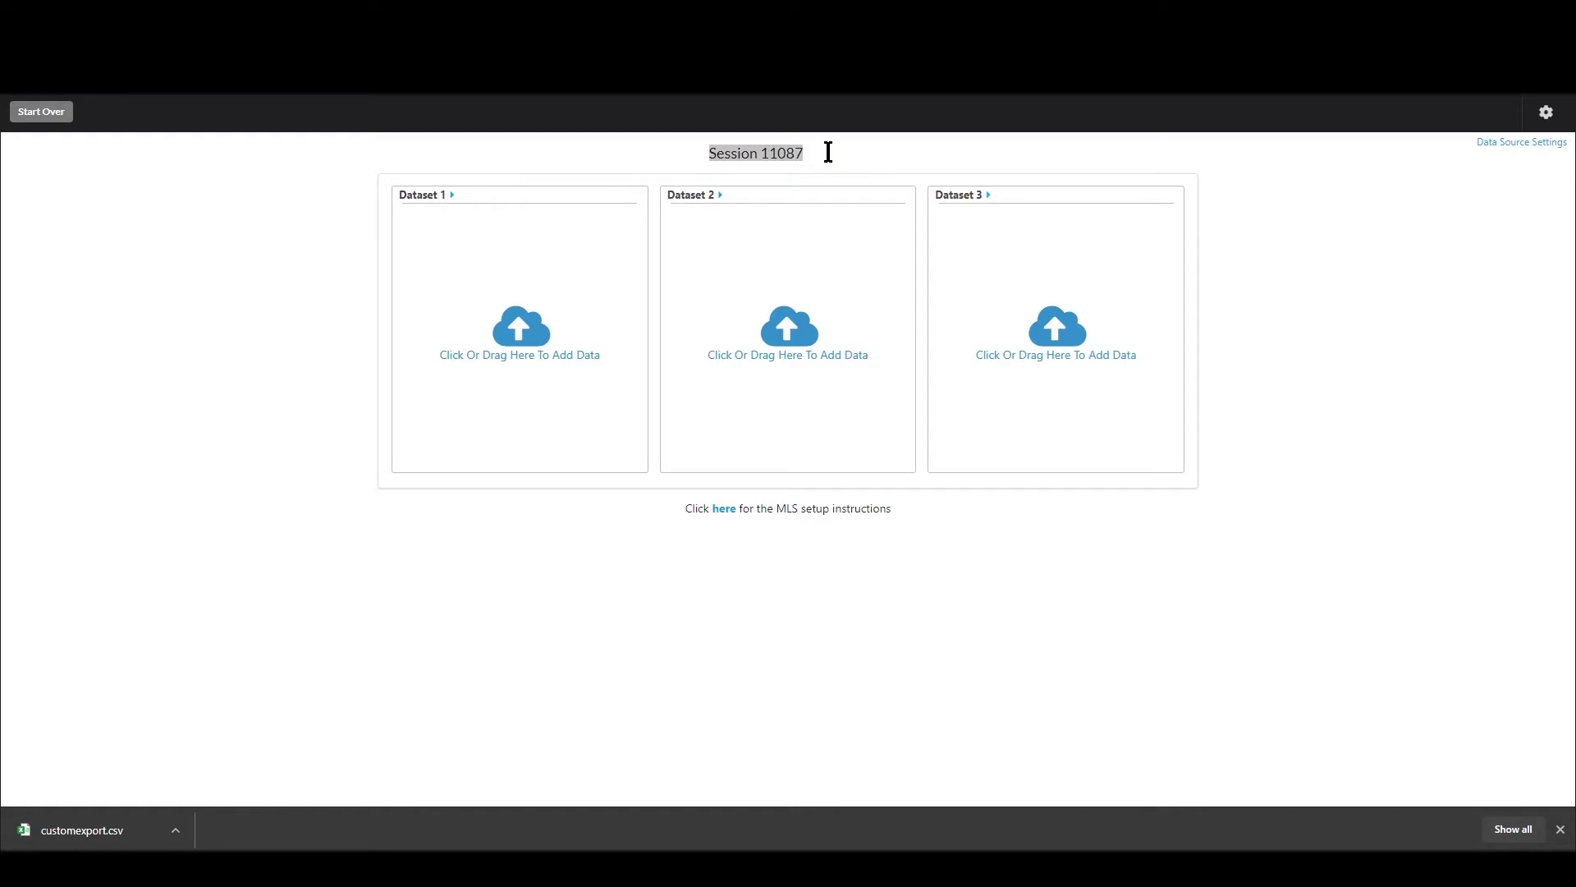
type("3531 E Delta")
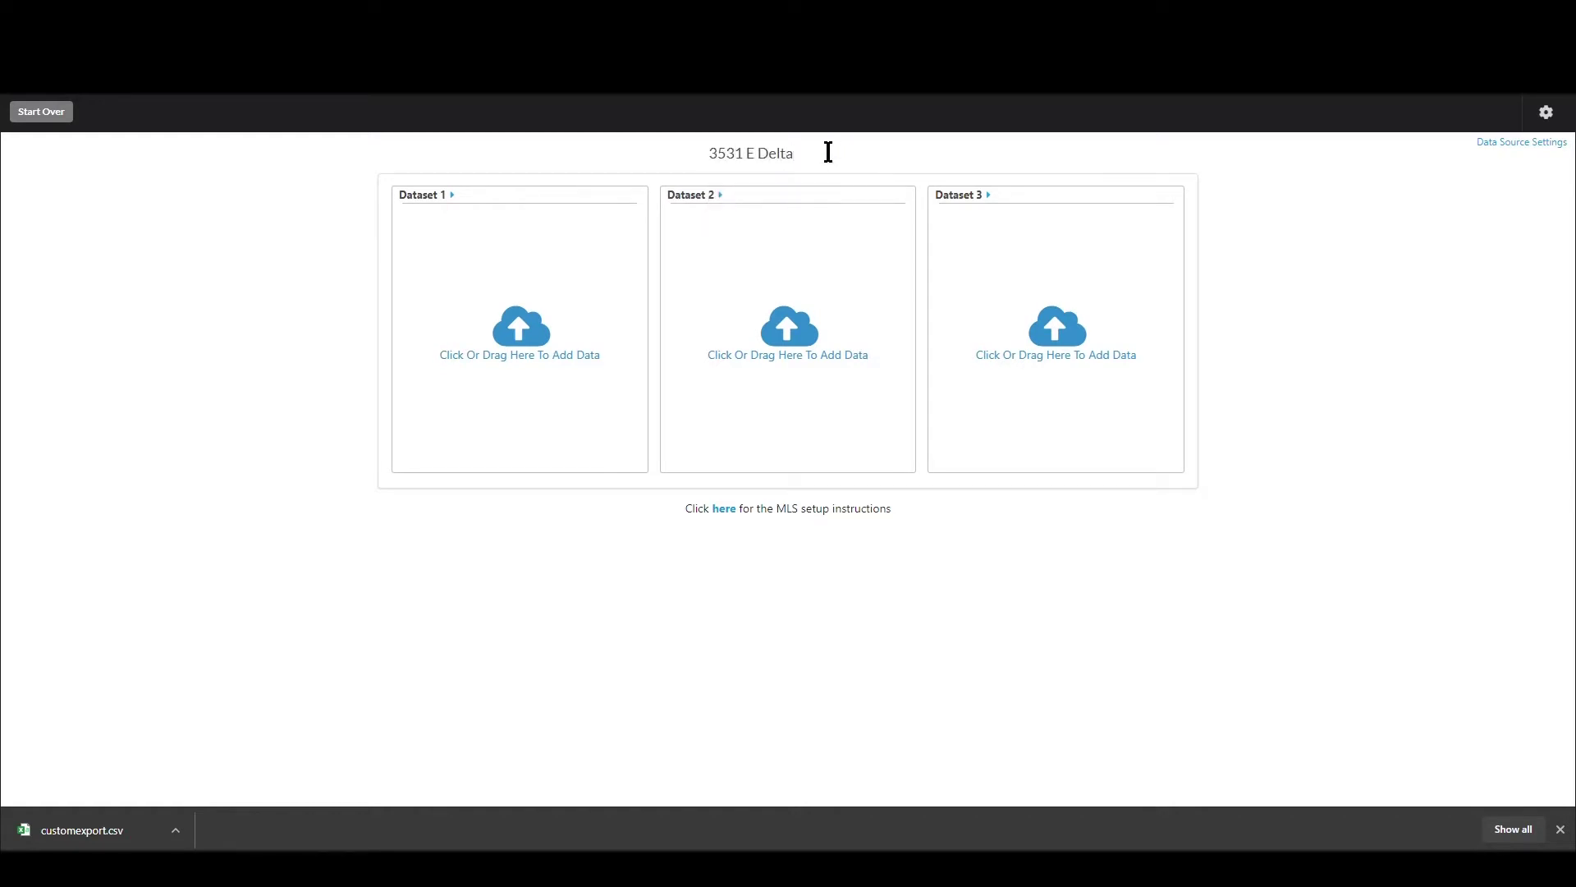
key("Tab")
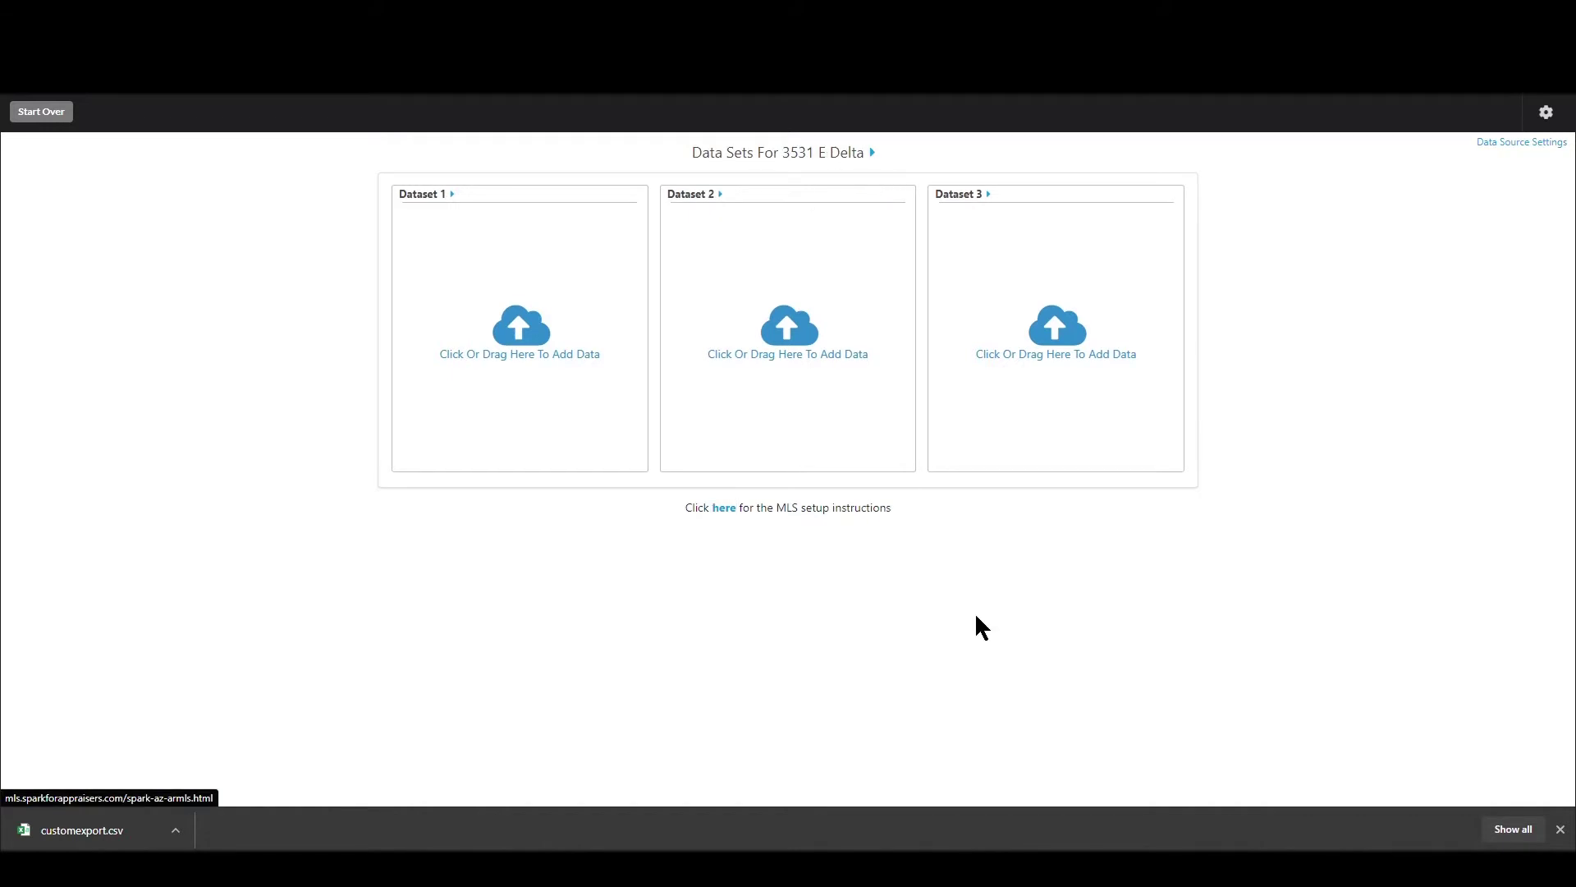
left_click(976, 617)
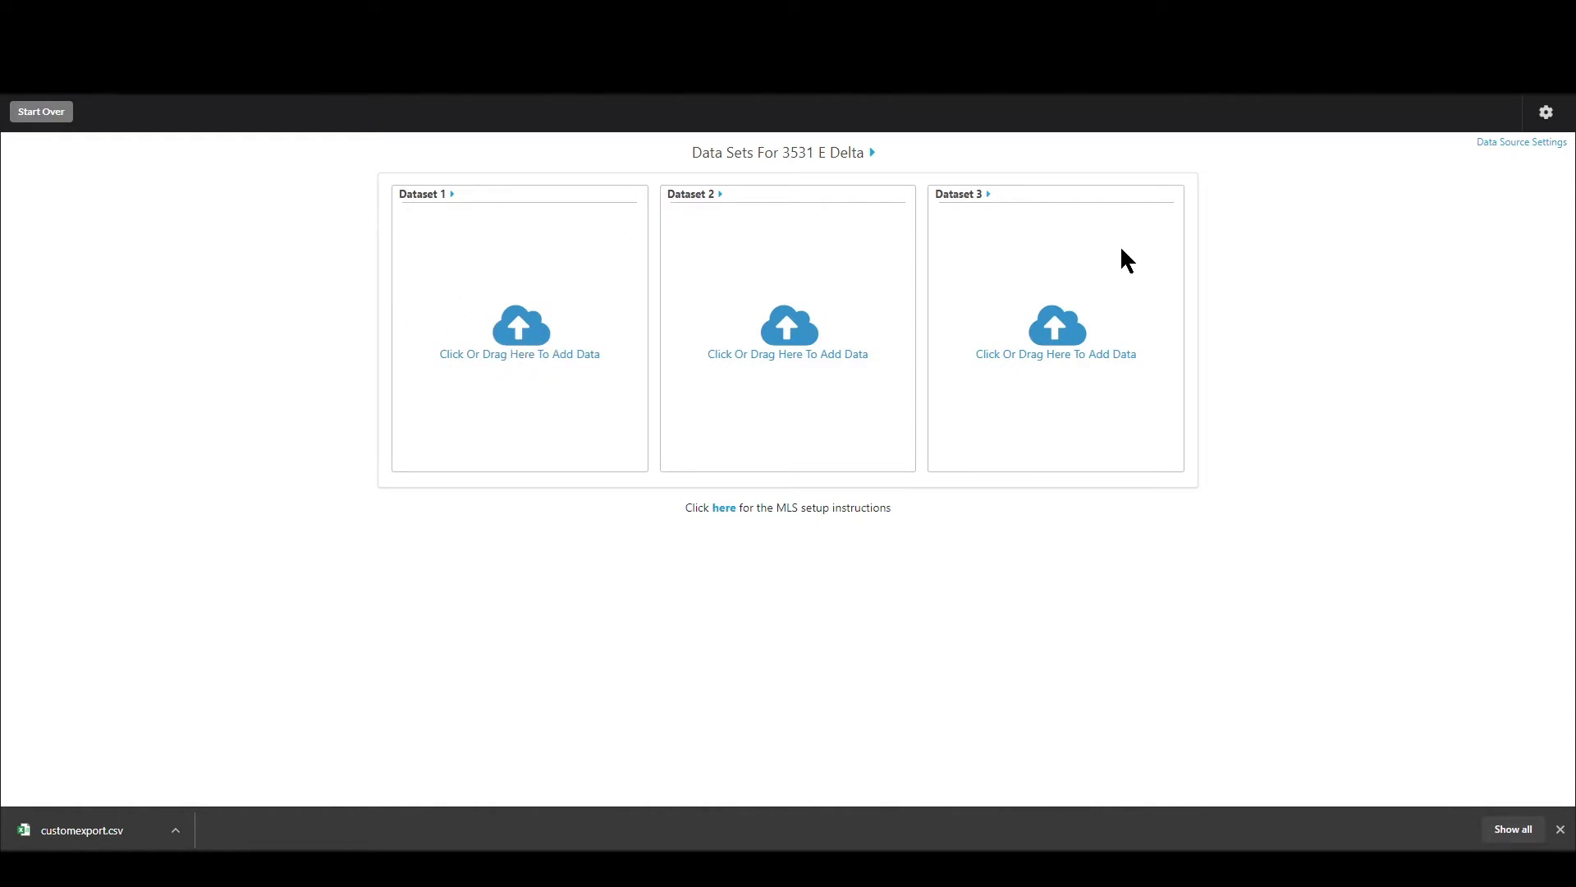
left_click(515, 343)
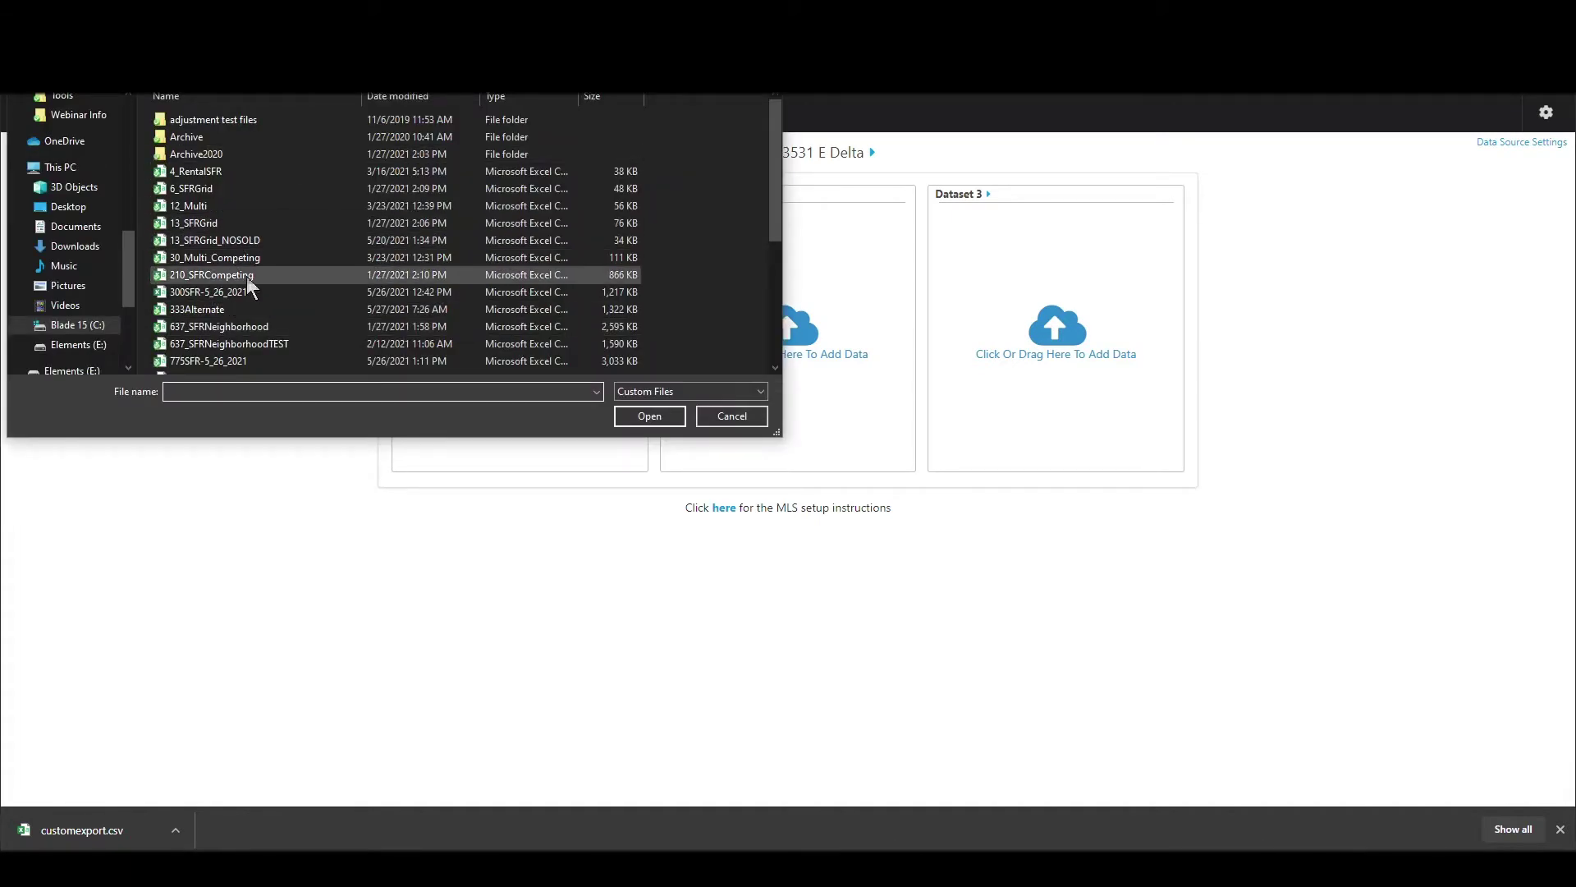
Upload the 210_SFRCompeting file into Dataset 1
double_click(227, 272)
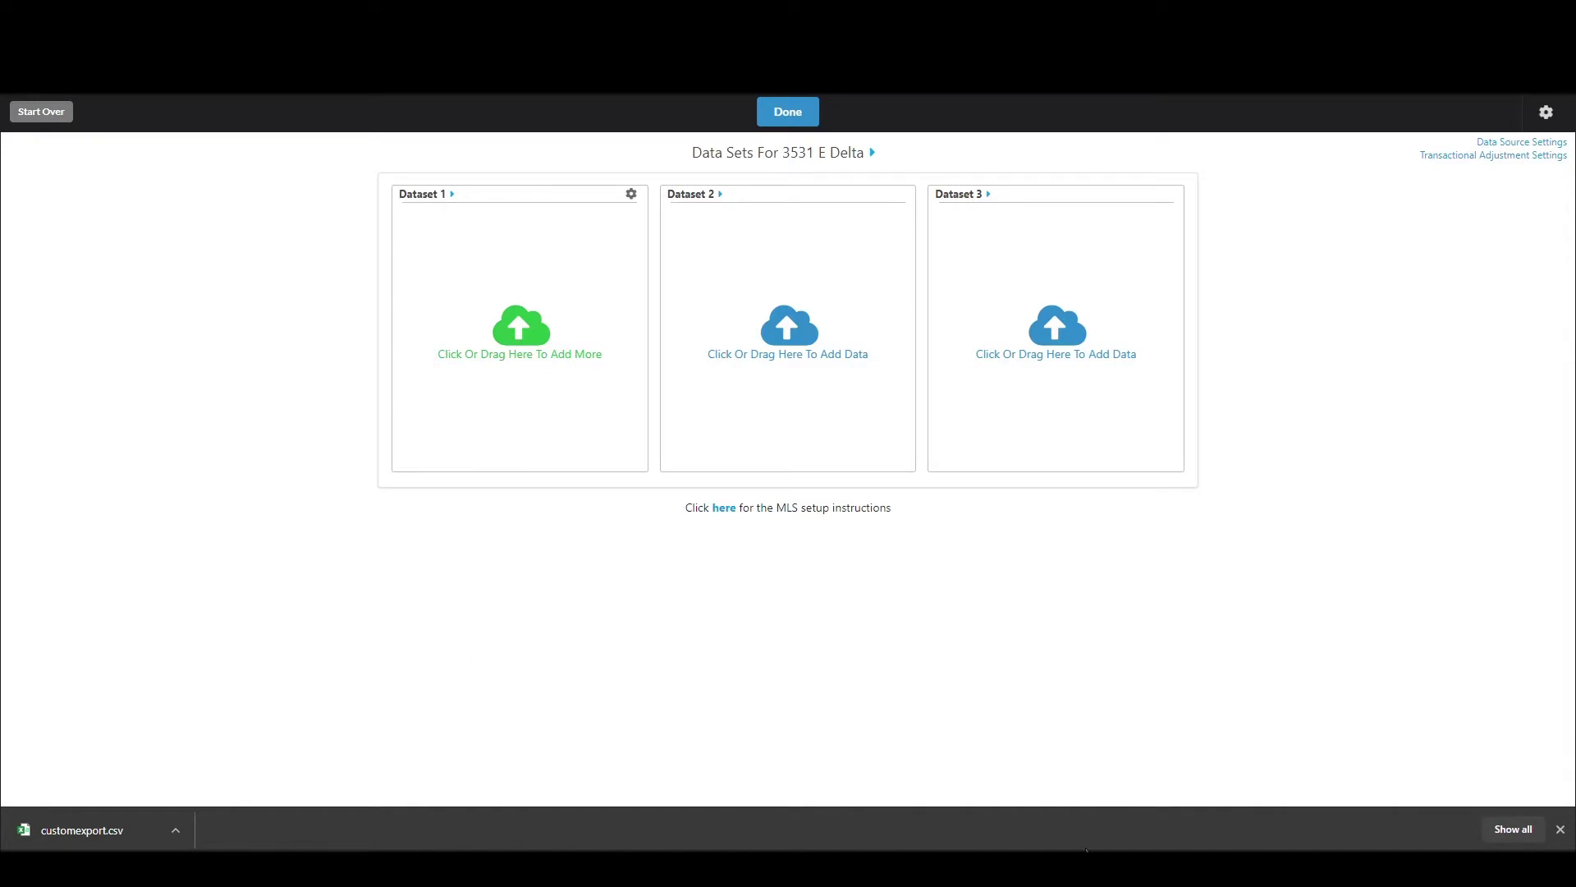
Add customexport.csv to Dataset 3, loading 790 sales with 109 after the effective date
left_click_drag(92, 831, 1063, 320)
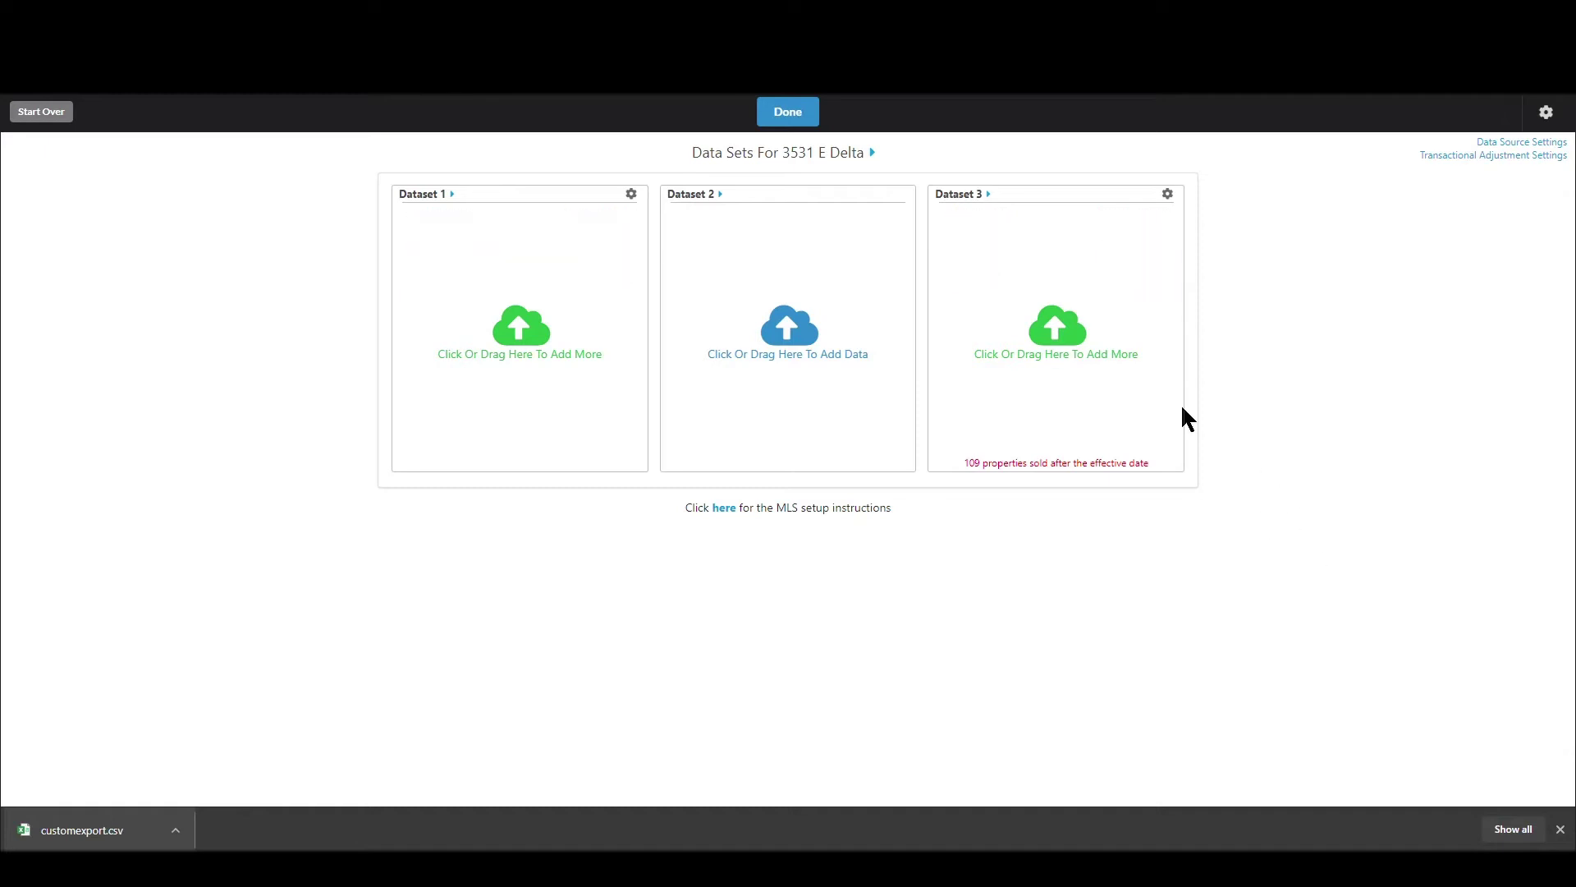
mouse_move(1045, 324)
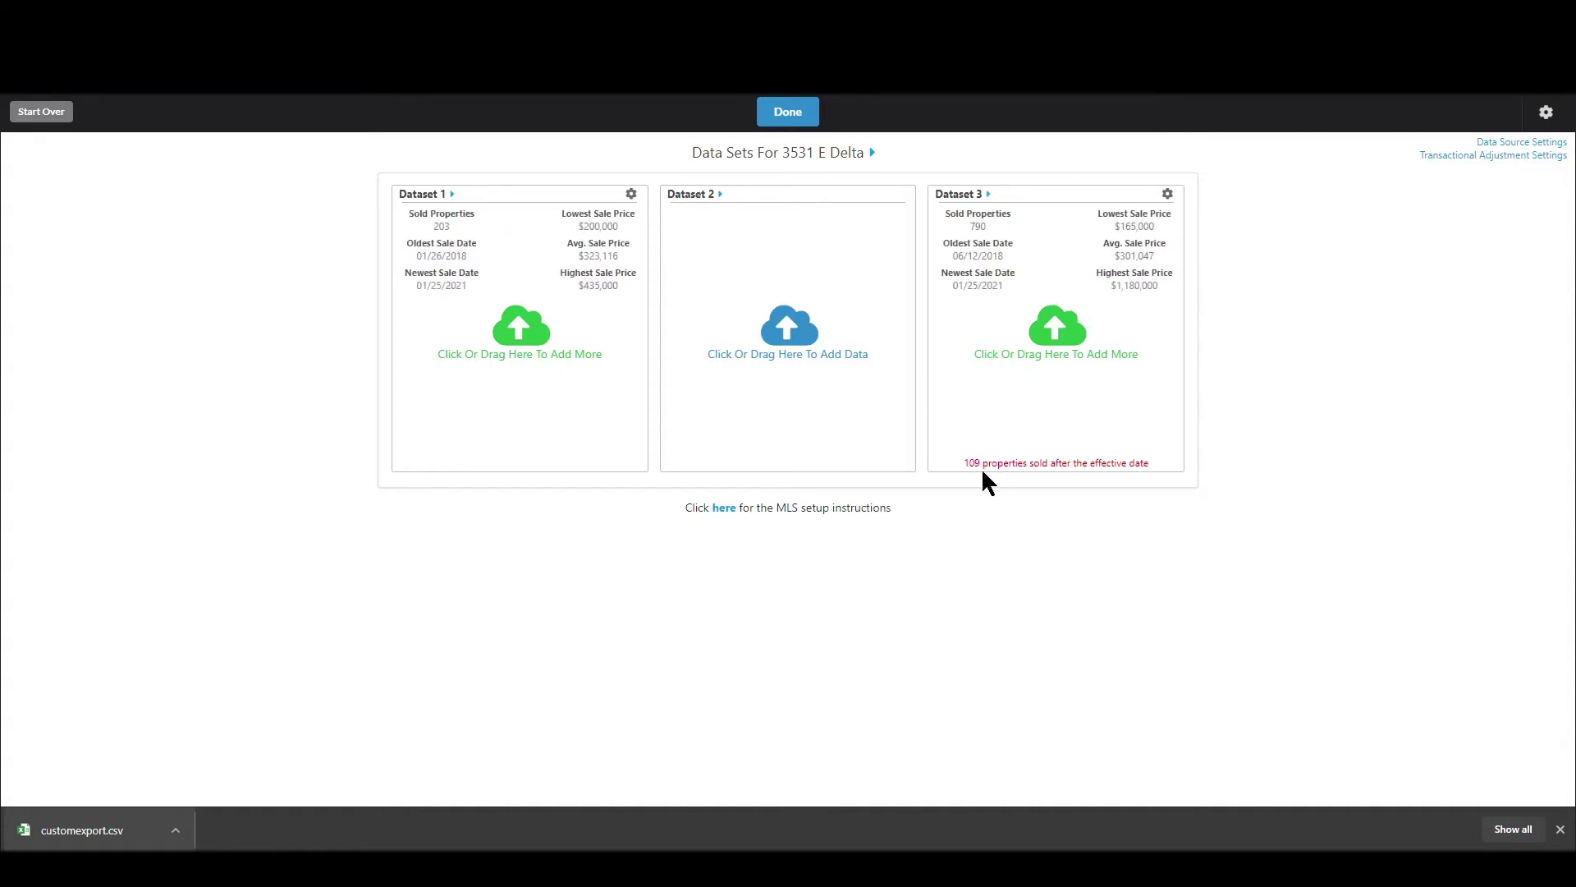
left_click_drag(964, 461, 1140, 458)
left_click(1118, 462)
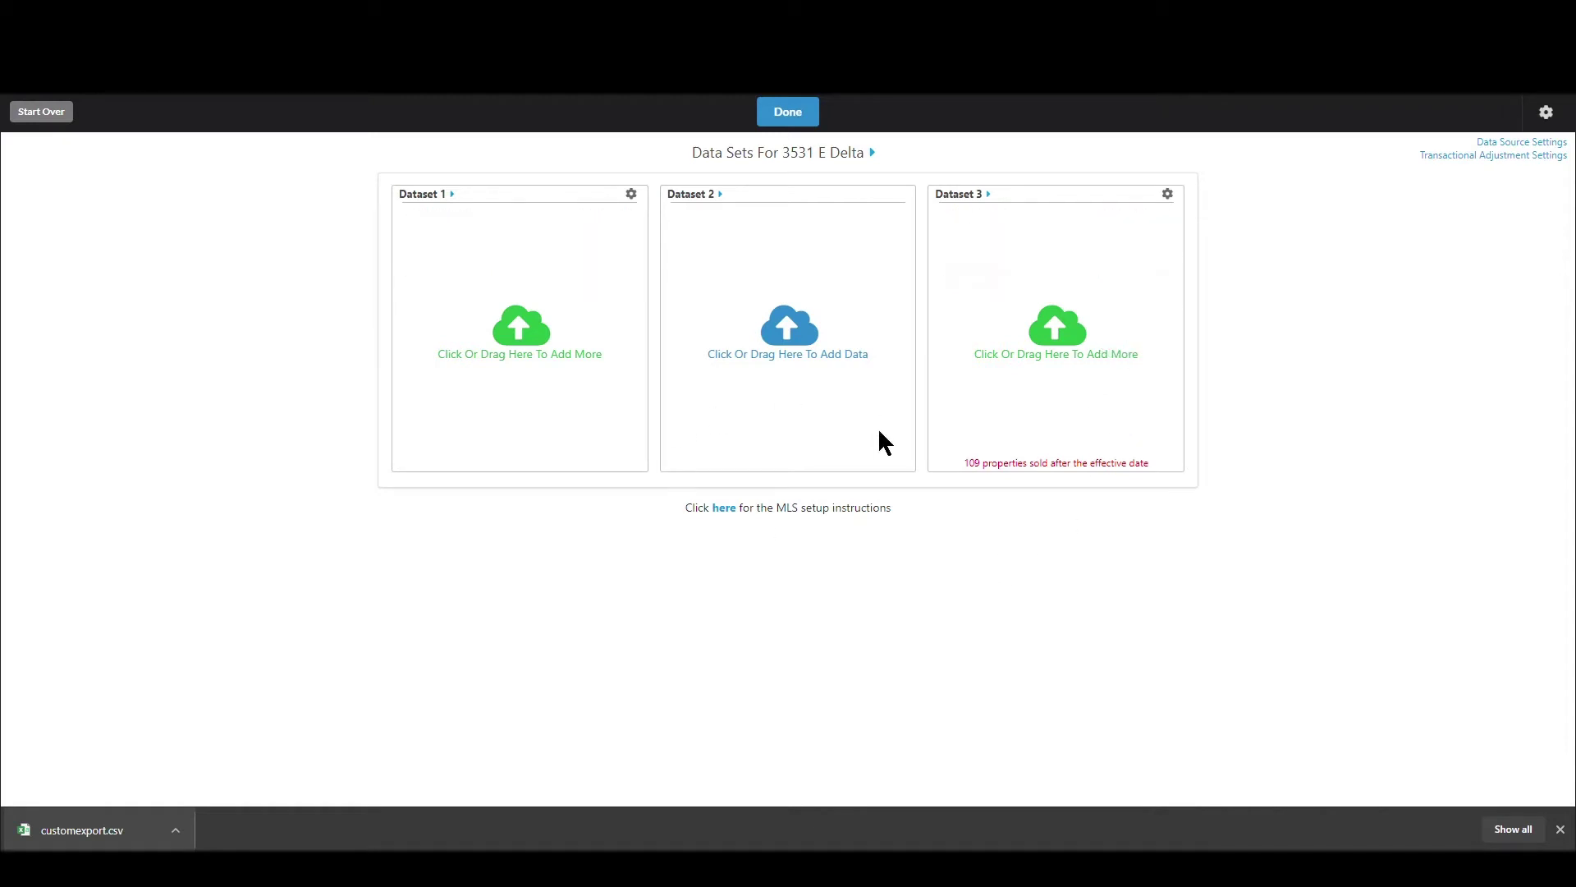
Upload 637_SFRNeighborhood into Dataset 2, giving it 611 sold properties
left_click(786, 343)
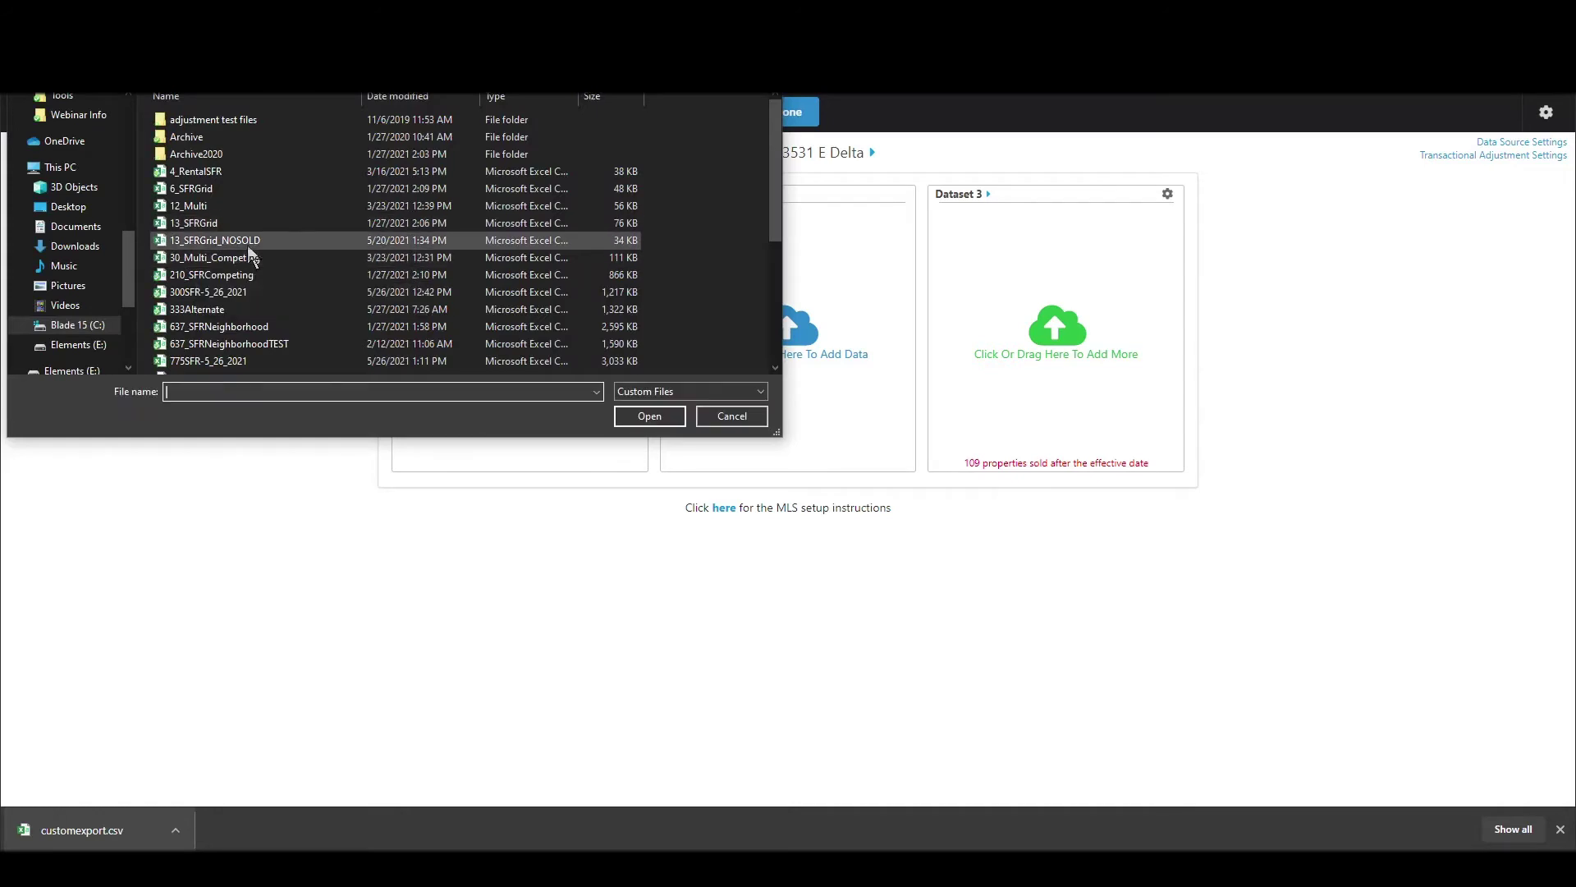
double_click(261, 327)
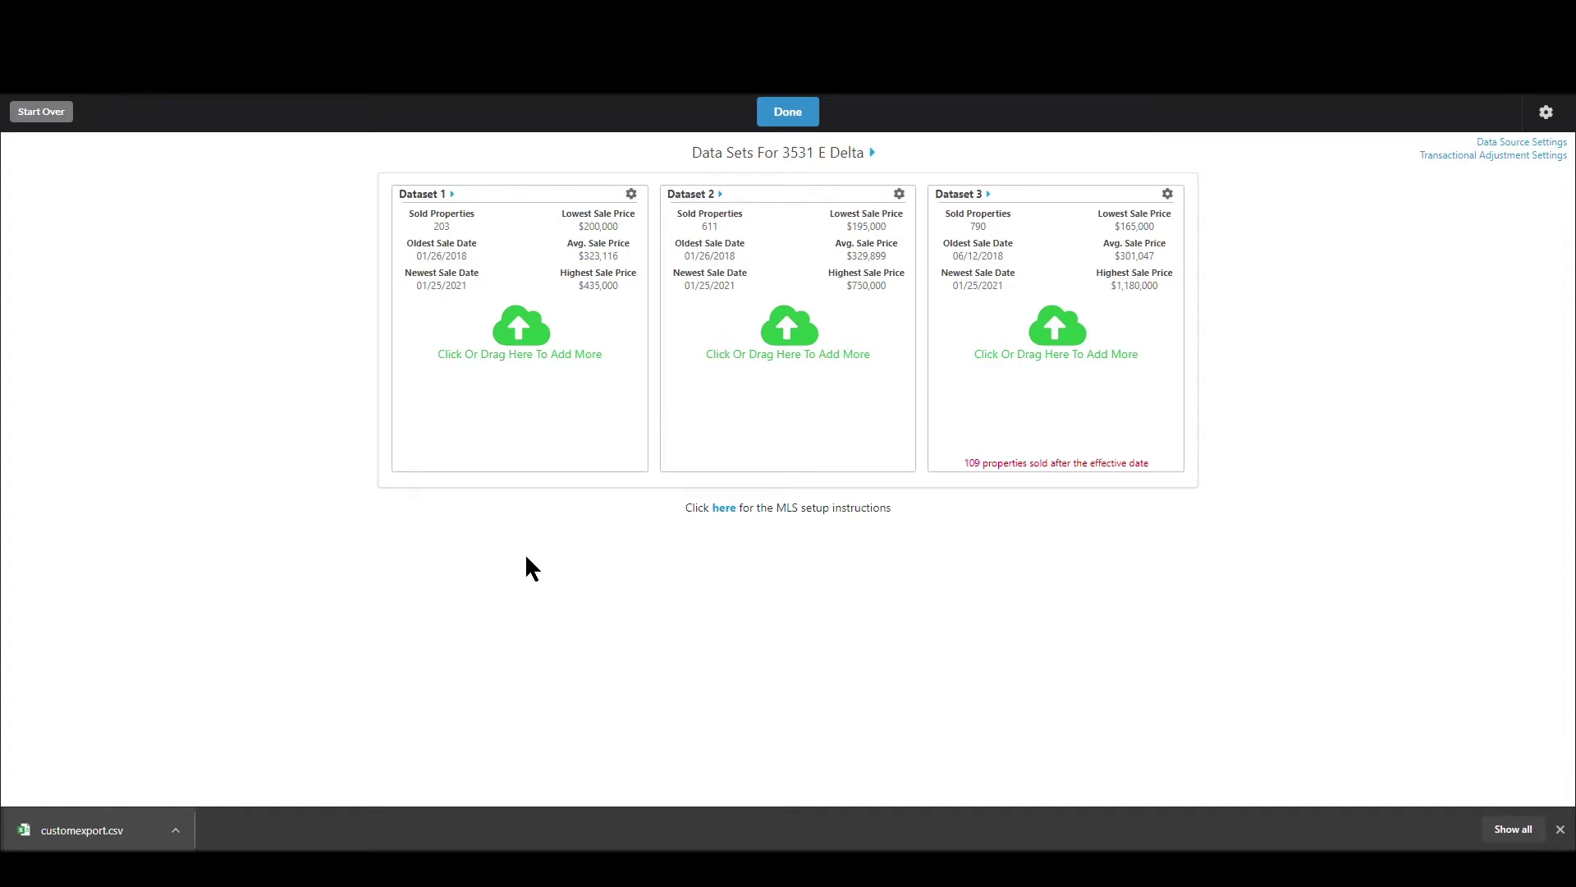
left_click_drag(130, 827, 528, 329)
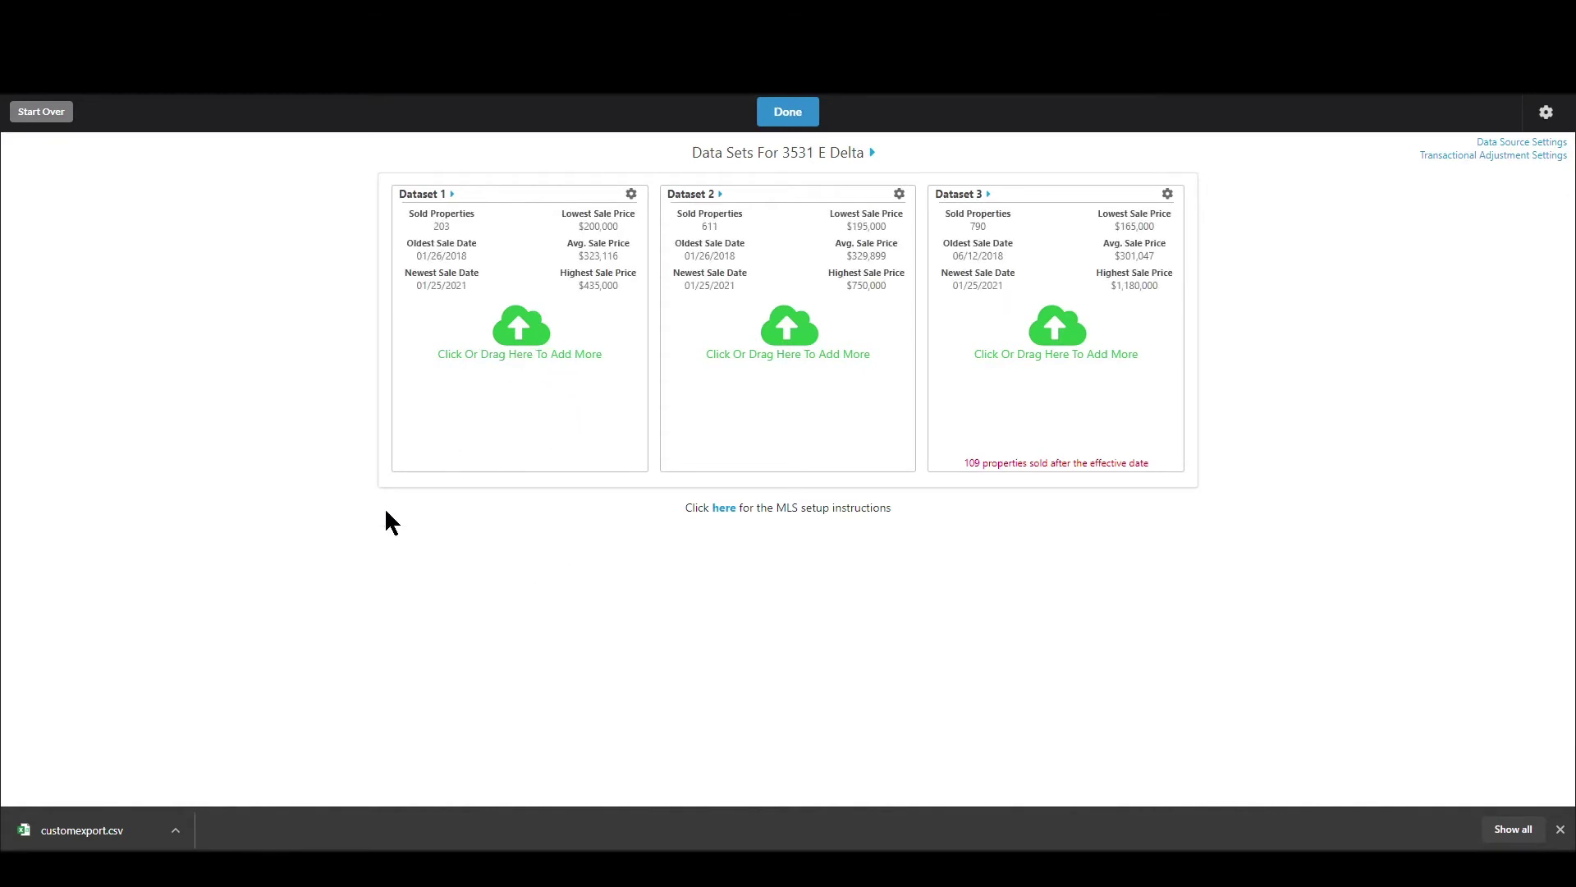
left_click(519, 340)
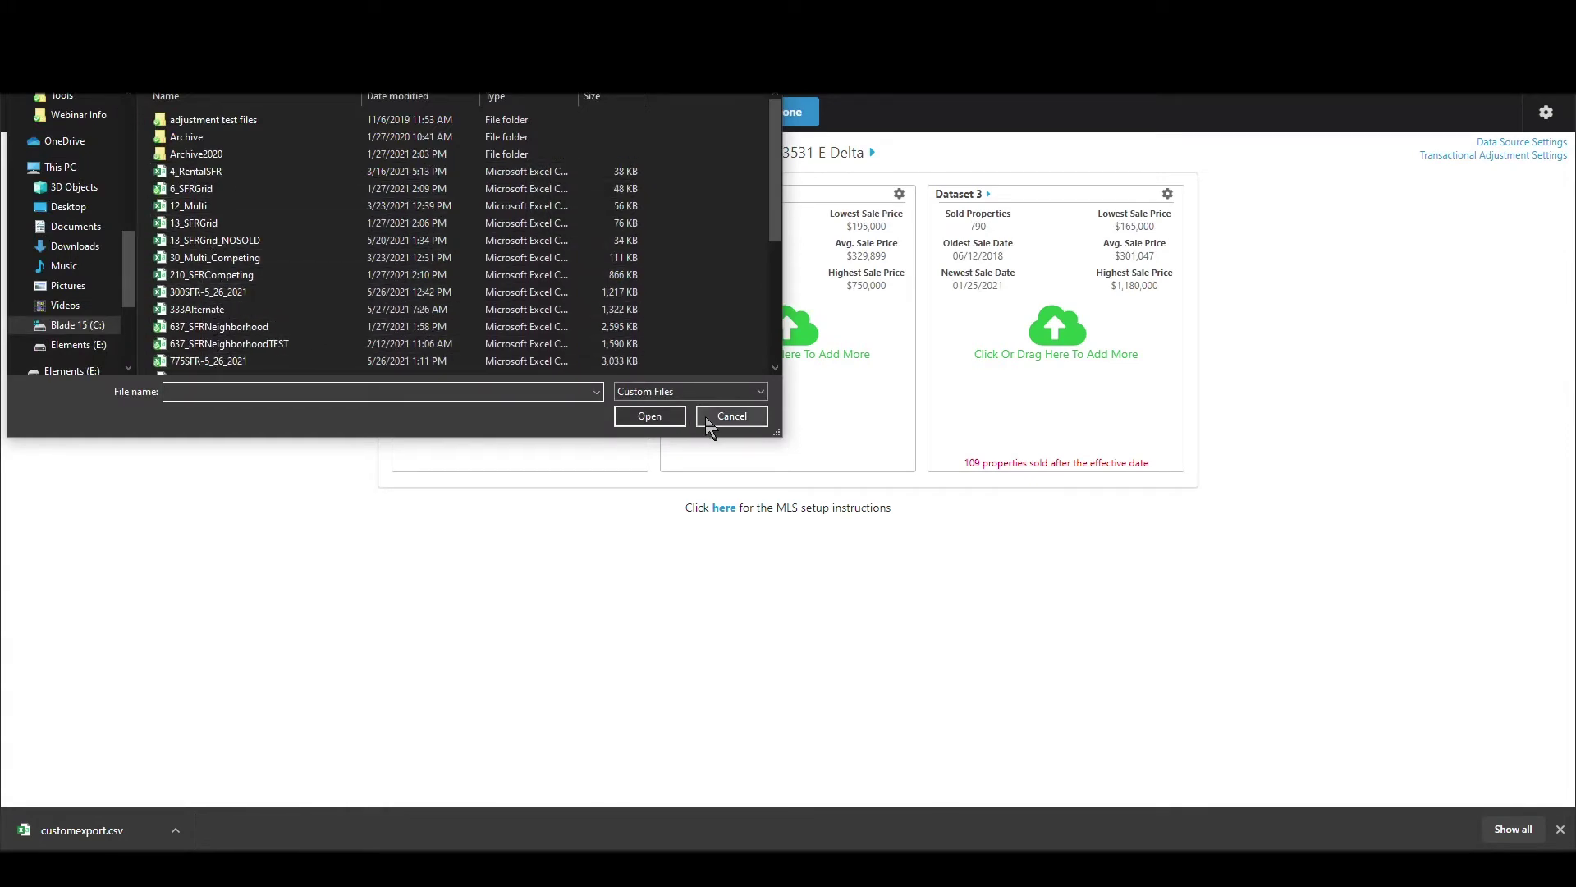
left_click(731, 416)
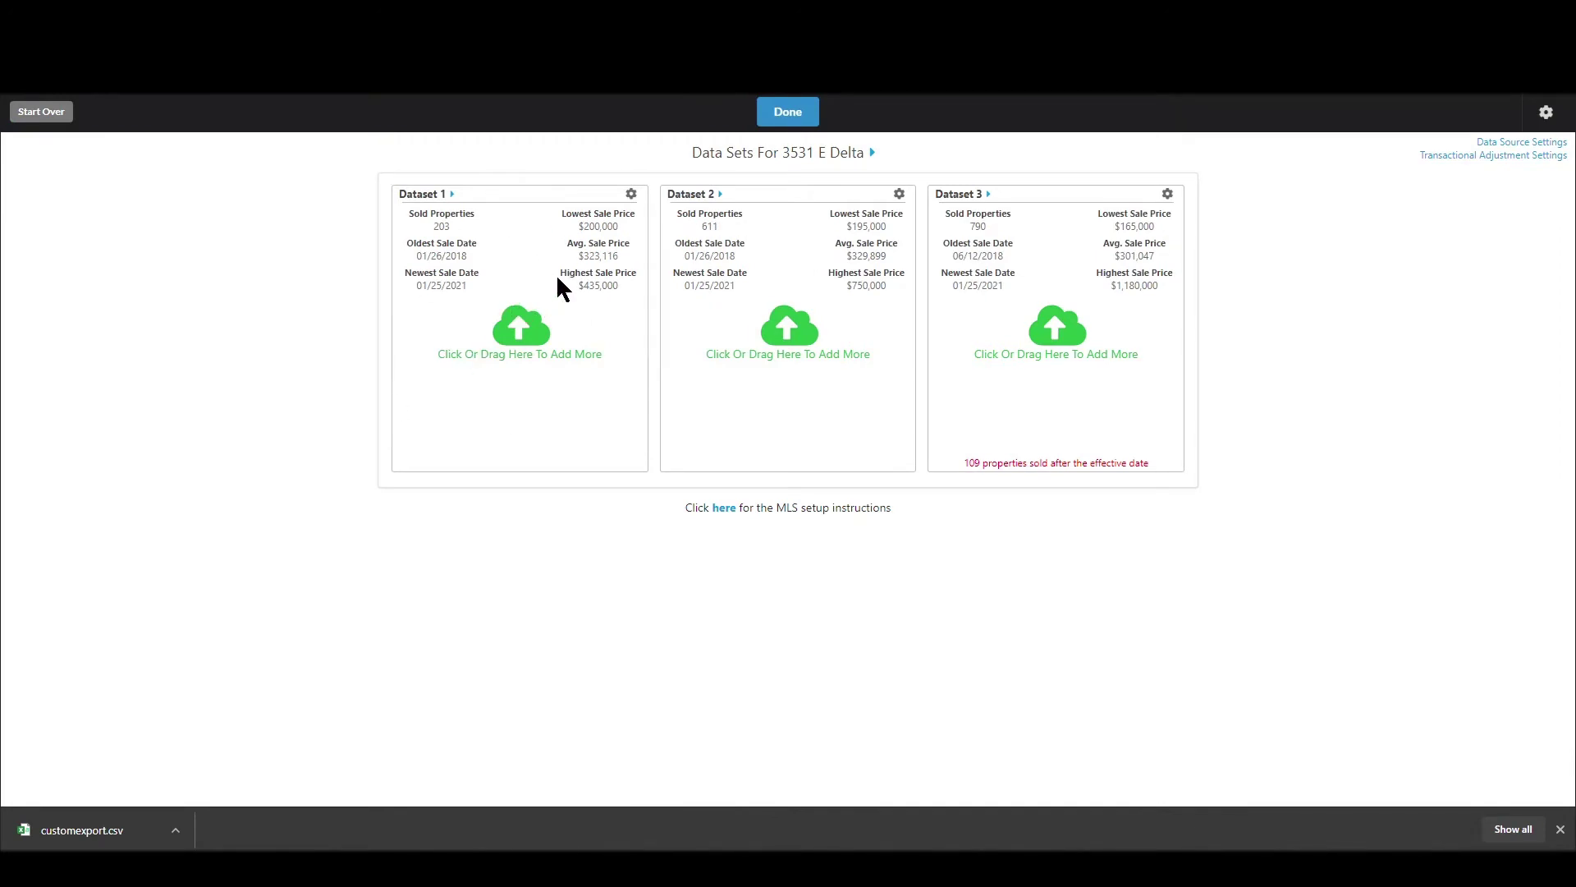
left_click(632, 196)
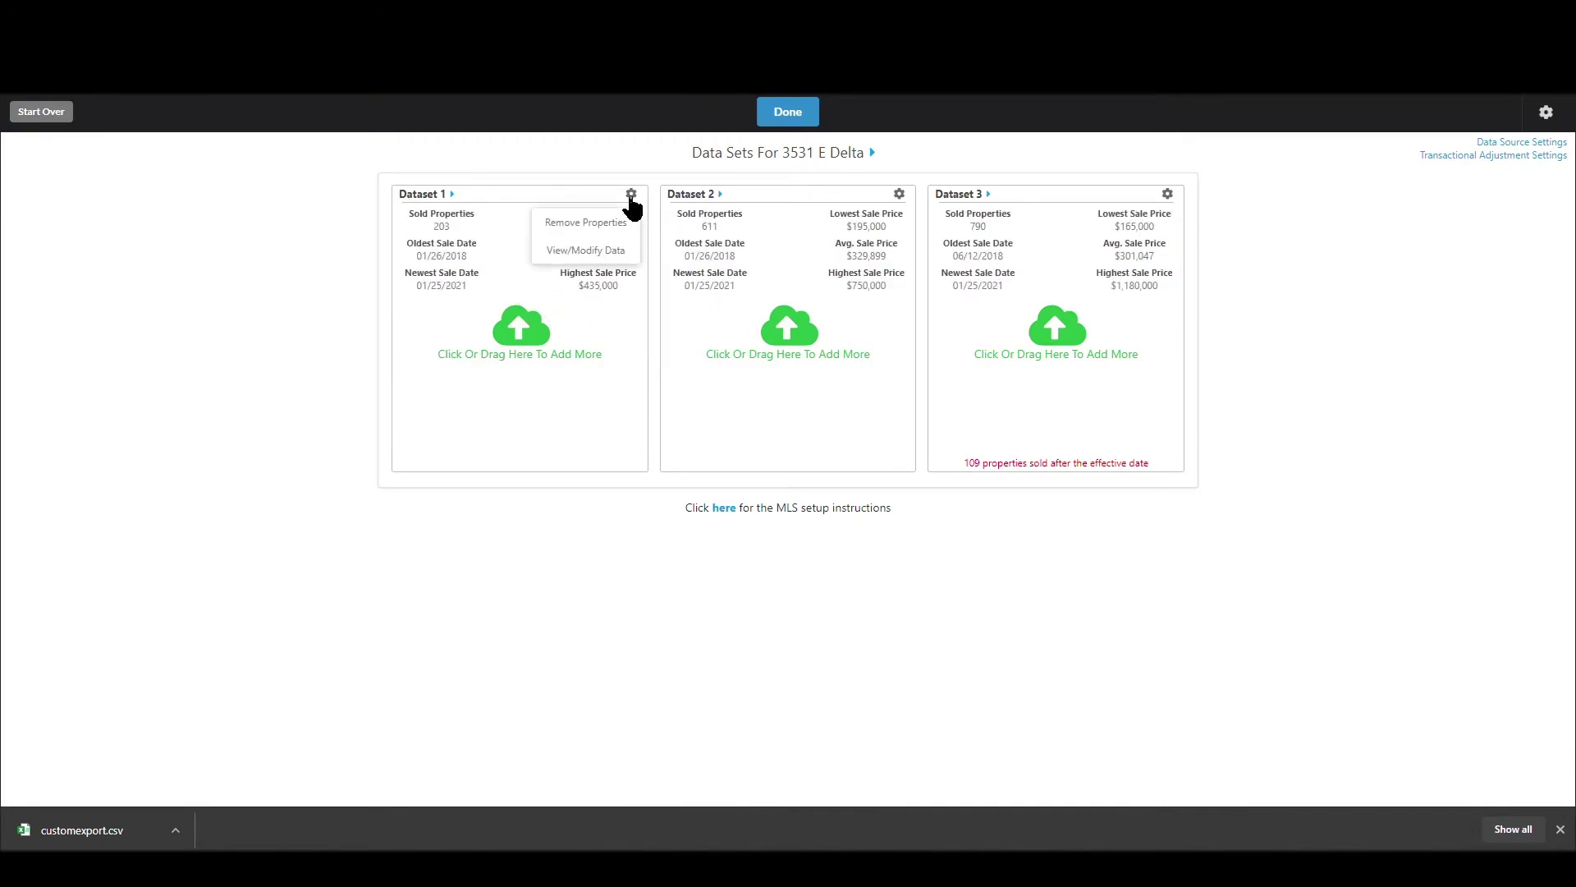
left_click(585, 228)
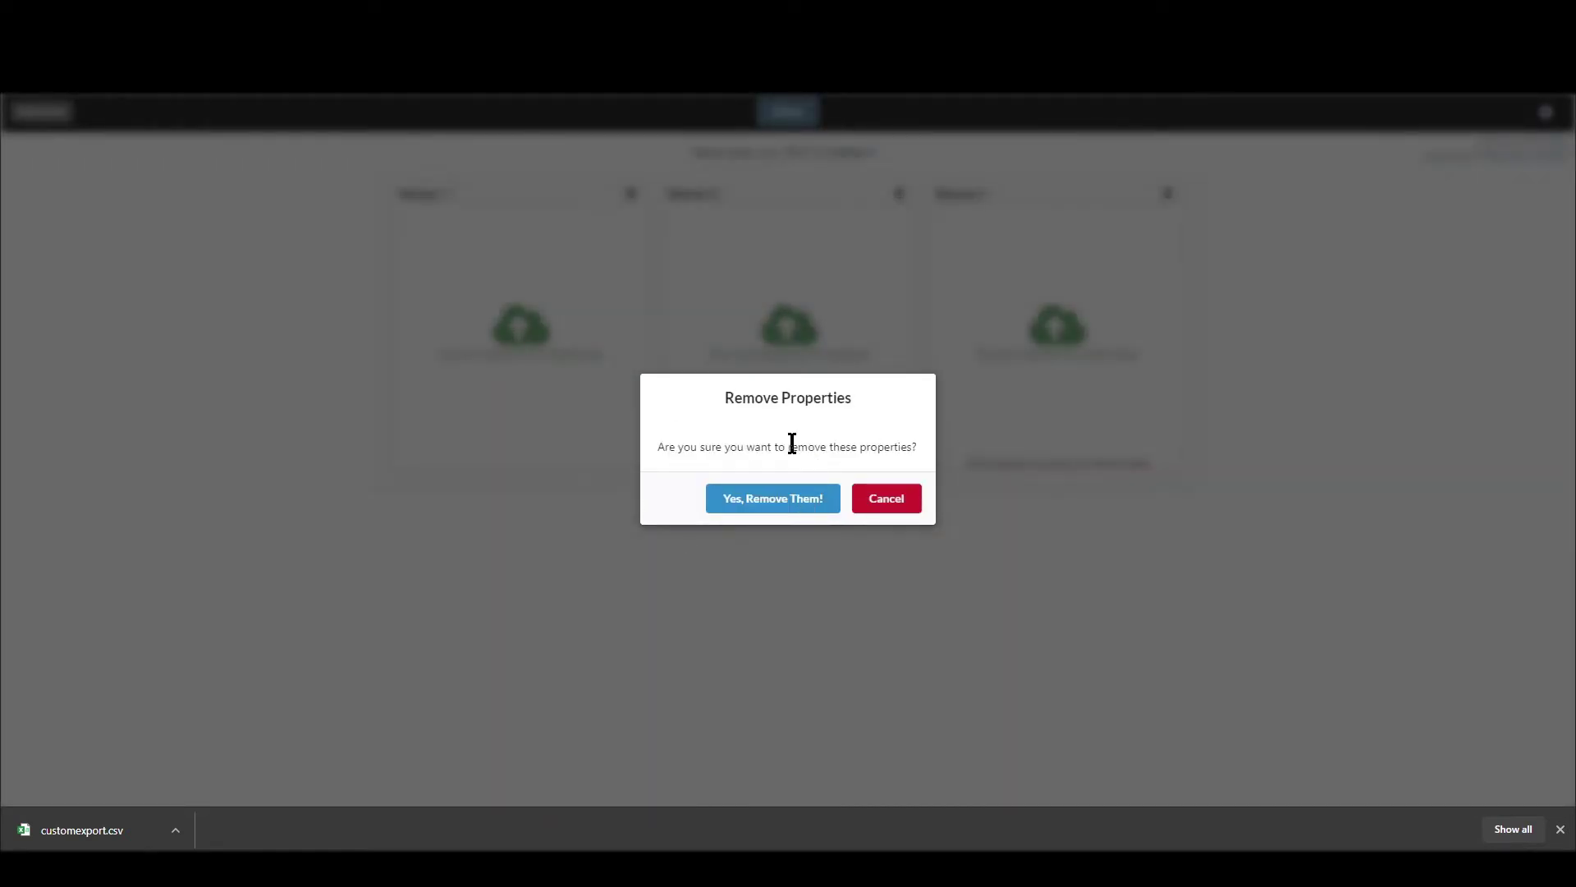
left_click(826, 504)
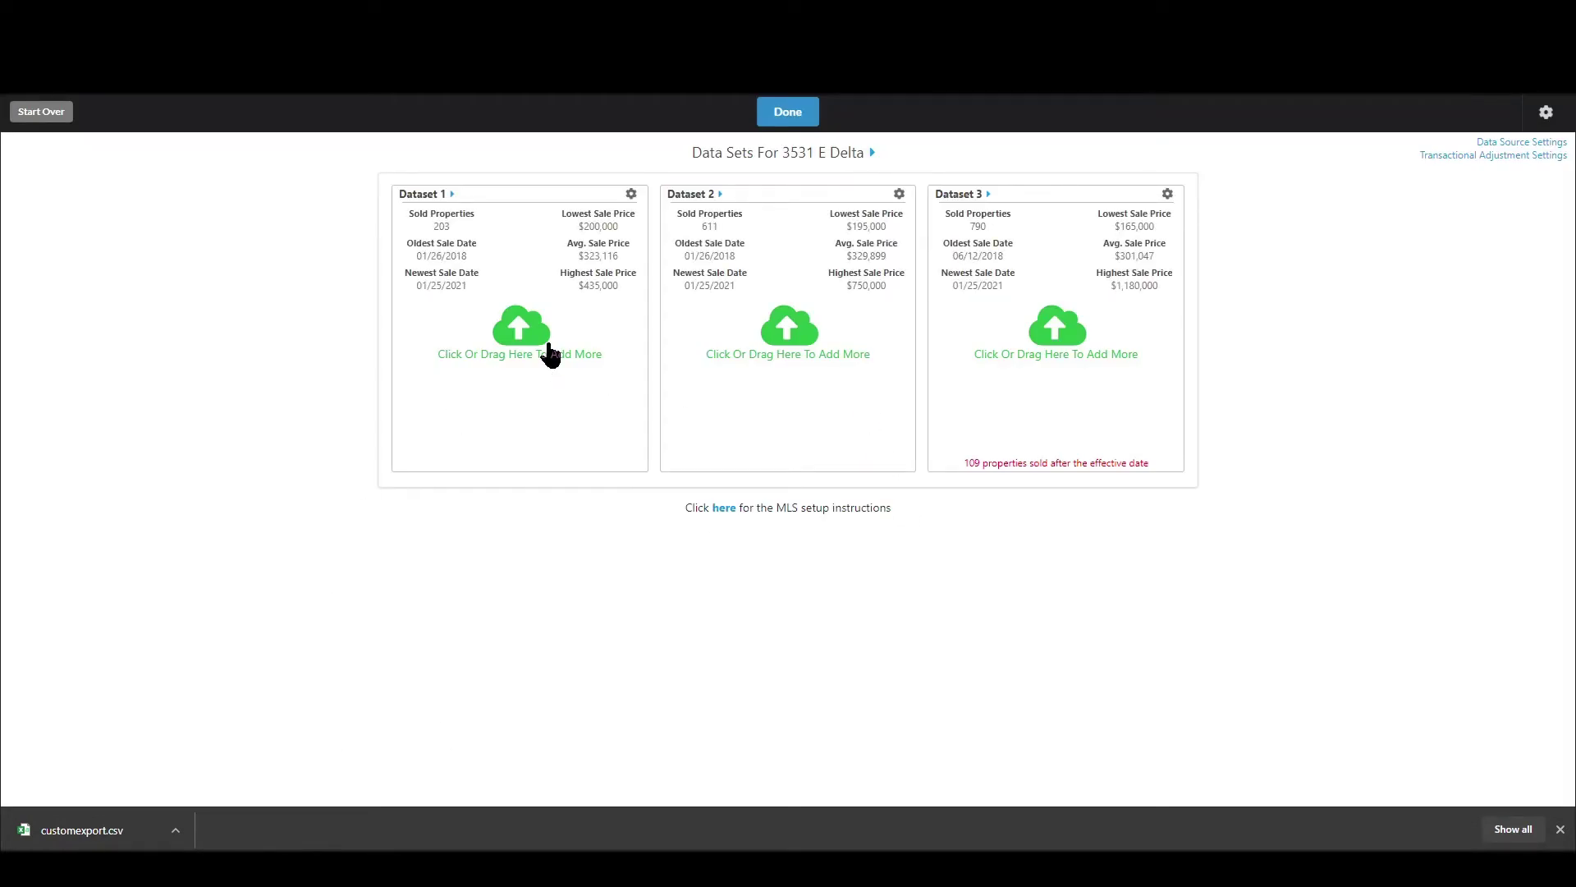
left_click(633, 197)
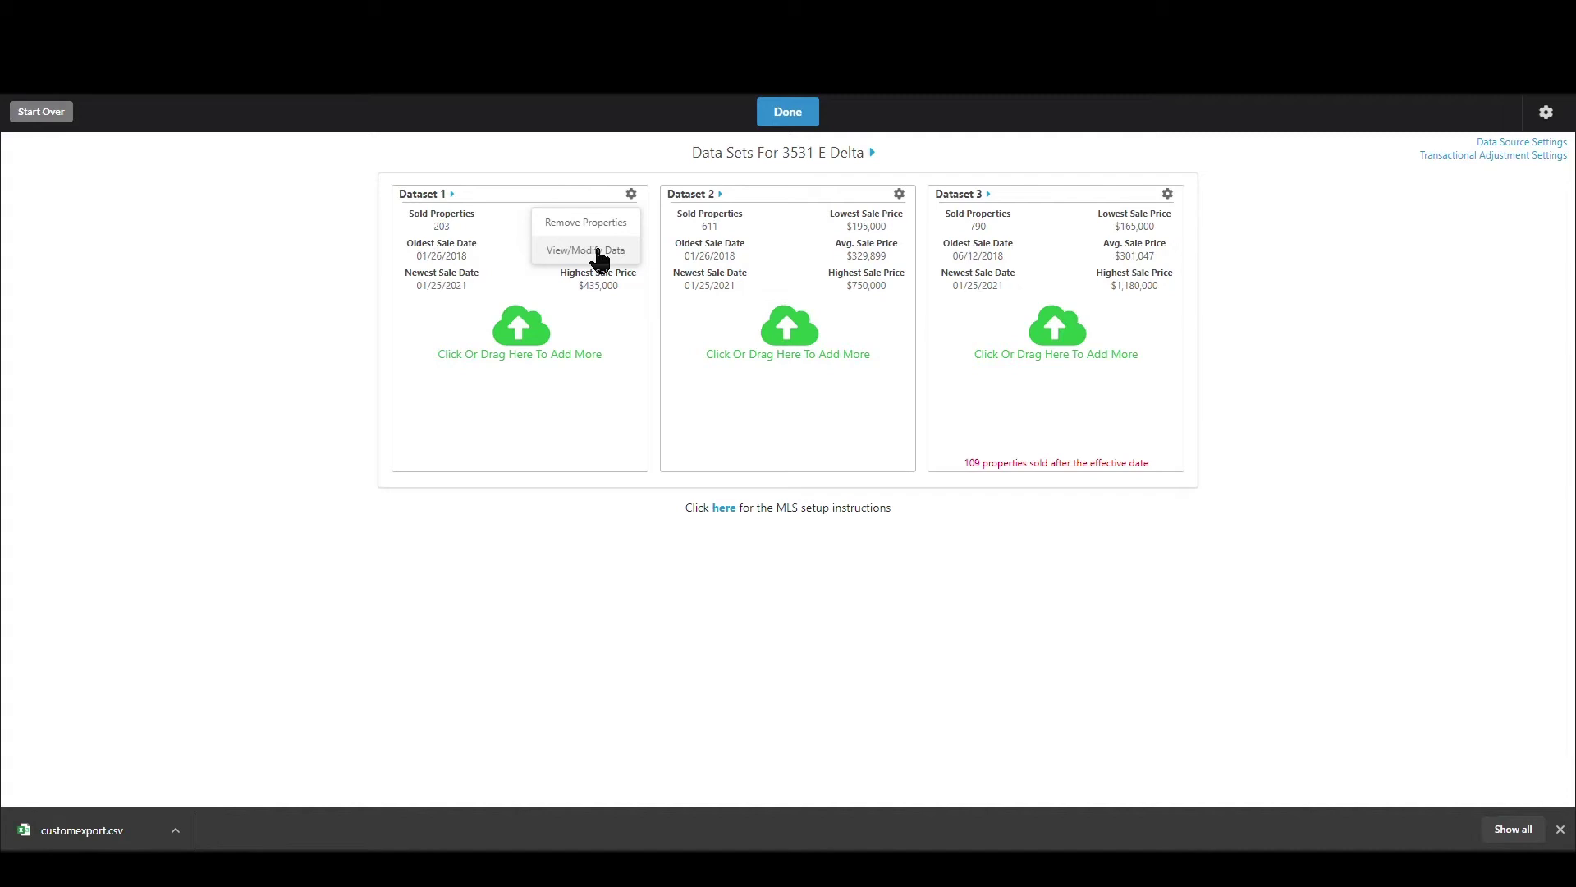
left_click(547, 494)
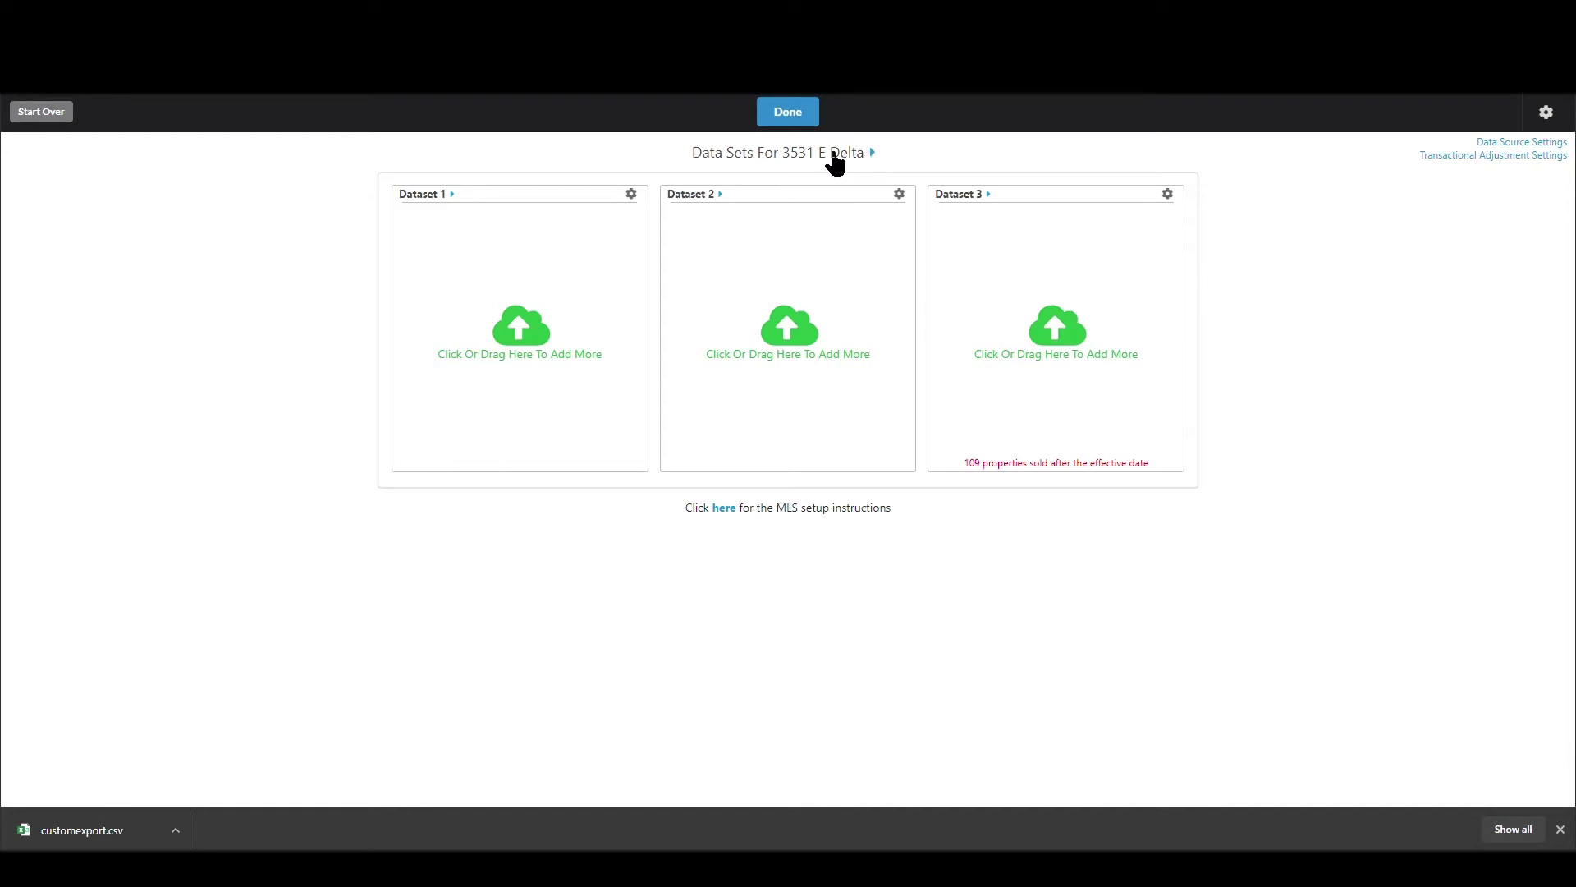
Rename Dataset 1 to 'Competing Properties' and save the data-set layout
mouse_move(532, 200)
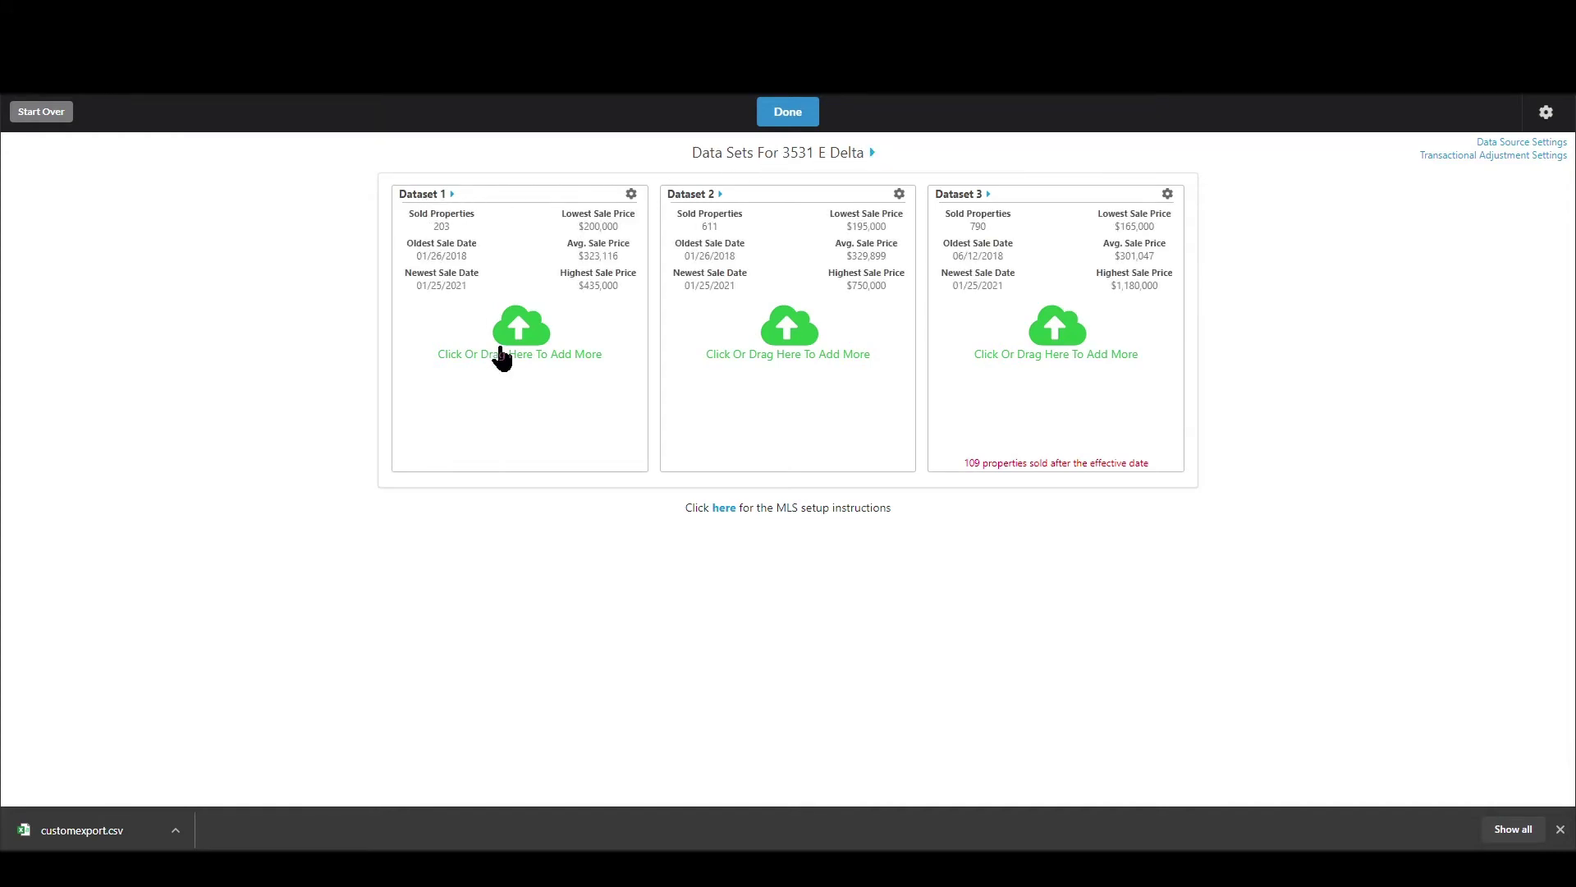
left_click(426, 197)
type("Competing P")
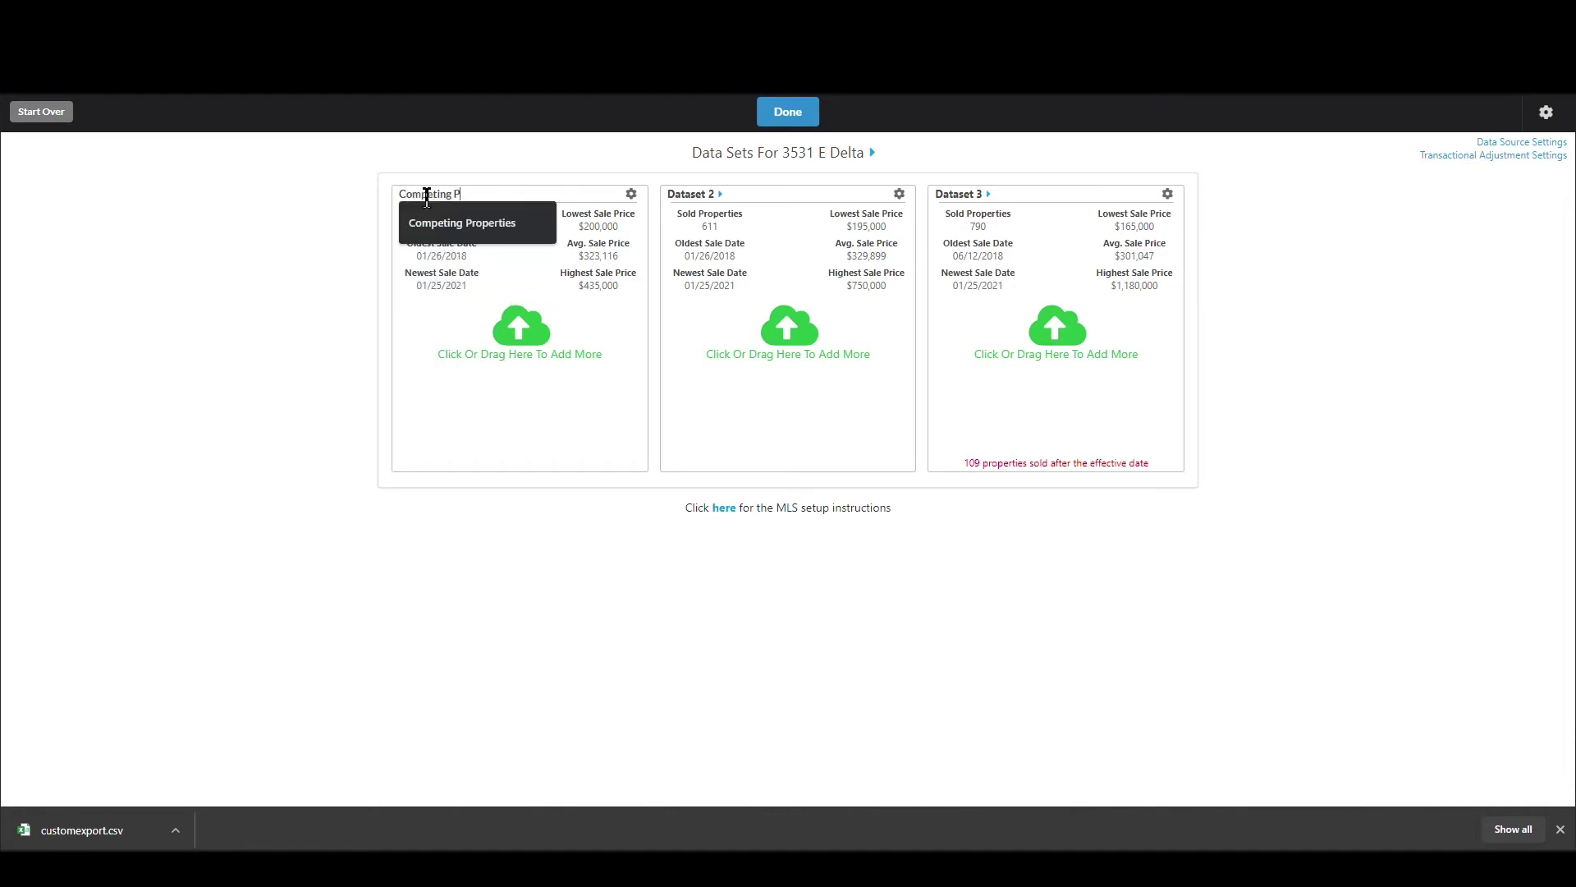
type("roperties")
key("Return")
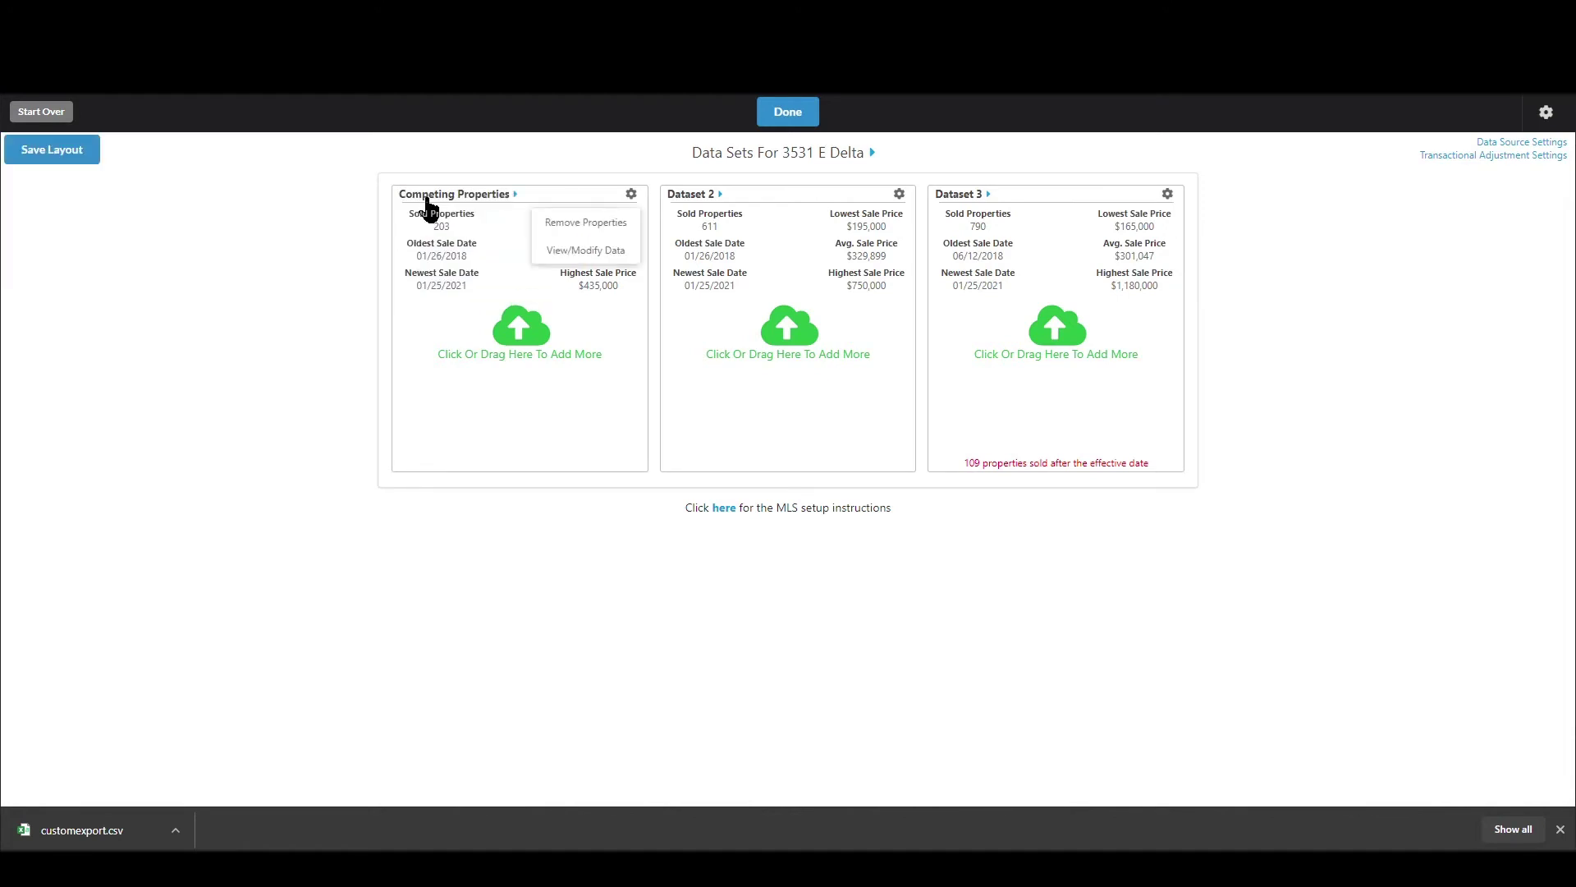
left_click(42, 161)
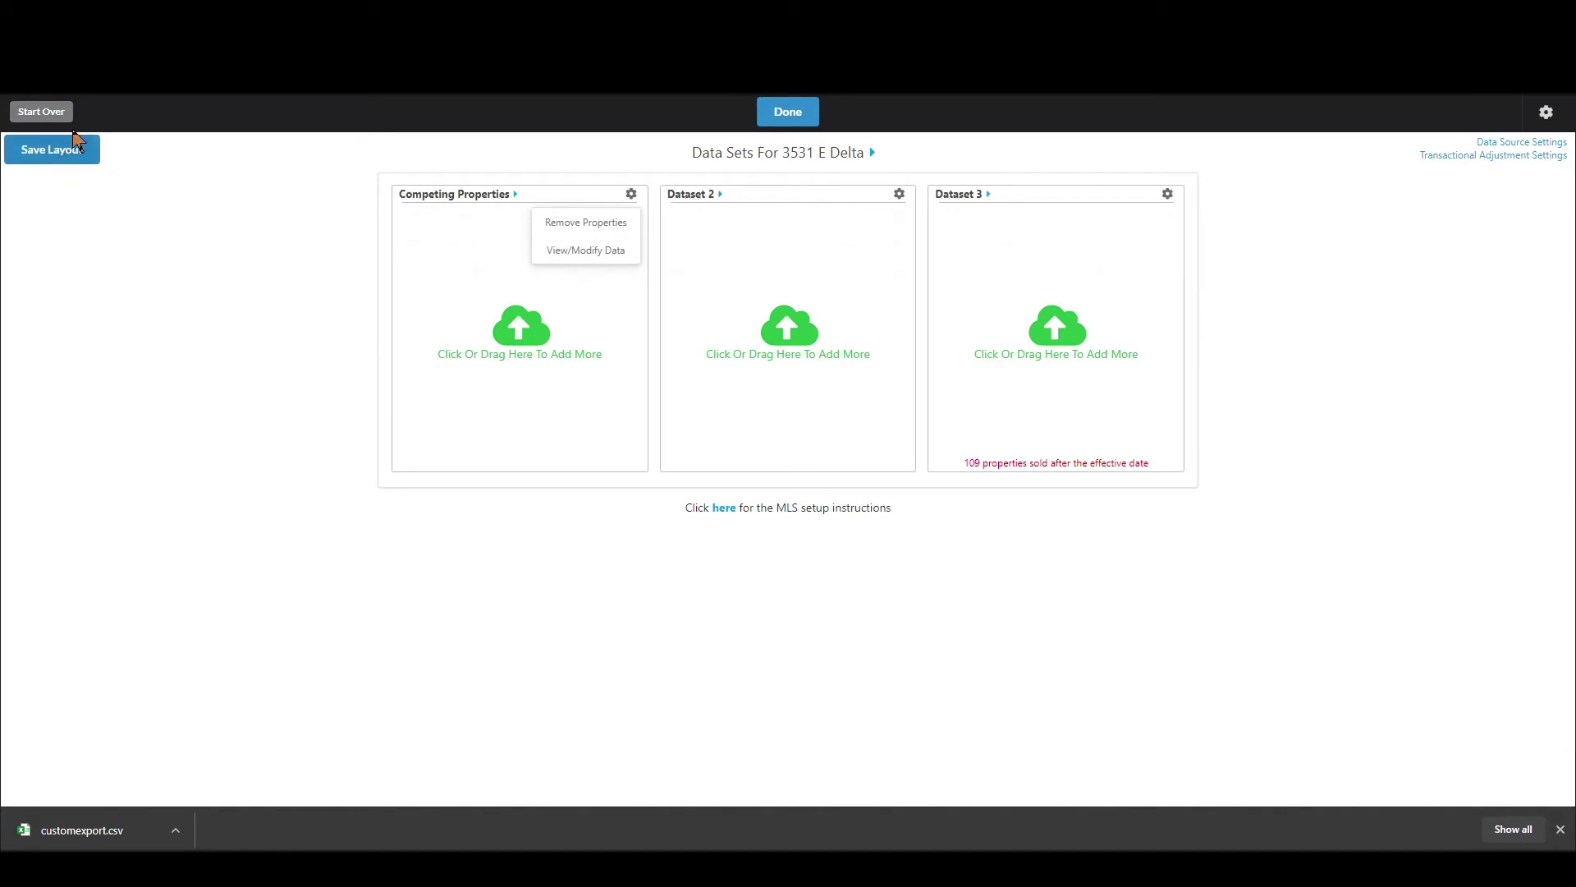
Rename Dataset 2 to 'Entire Neighborhood' and save the layout again
left_click(706, 194)
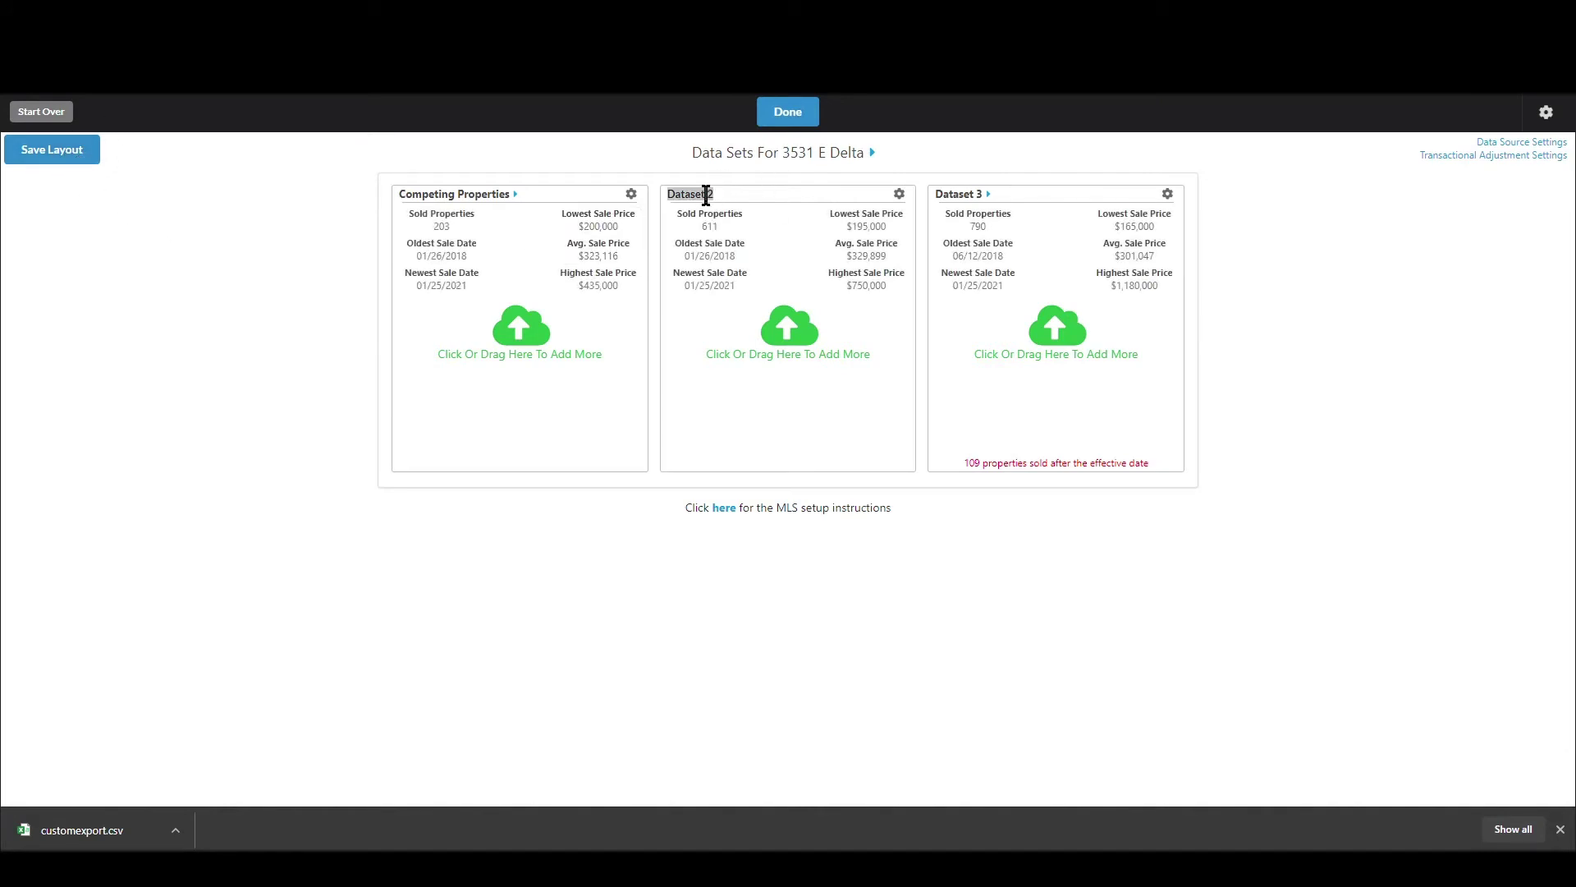
type("Entire Neighborhood")
key("Return")
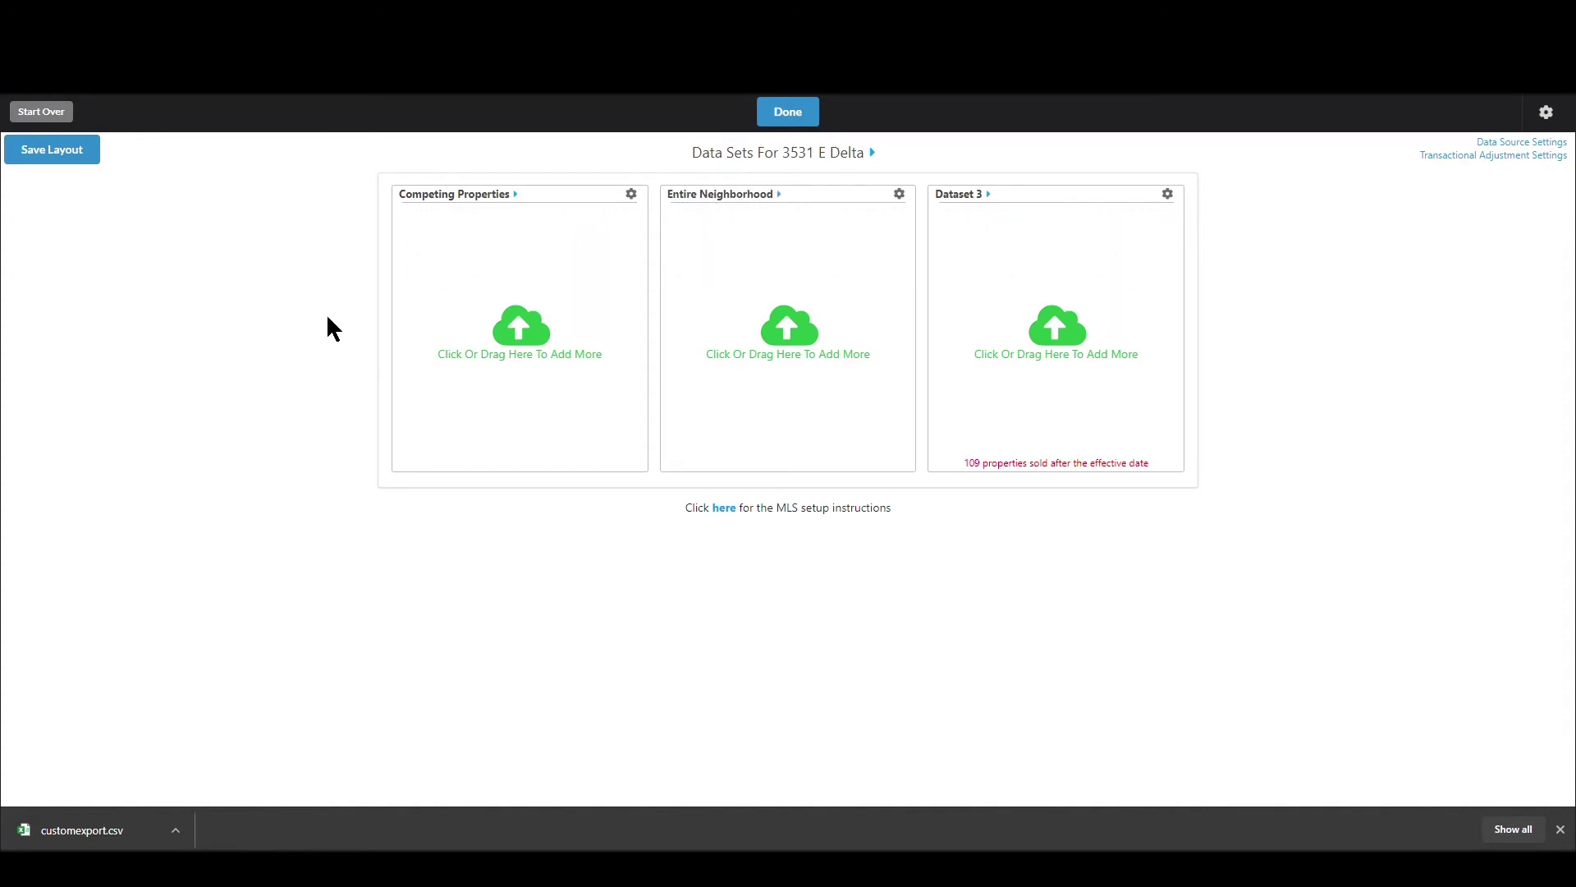
left_click(71, 152)
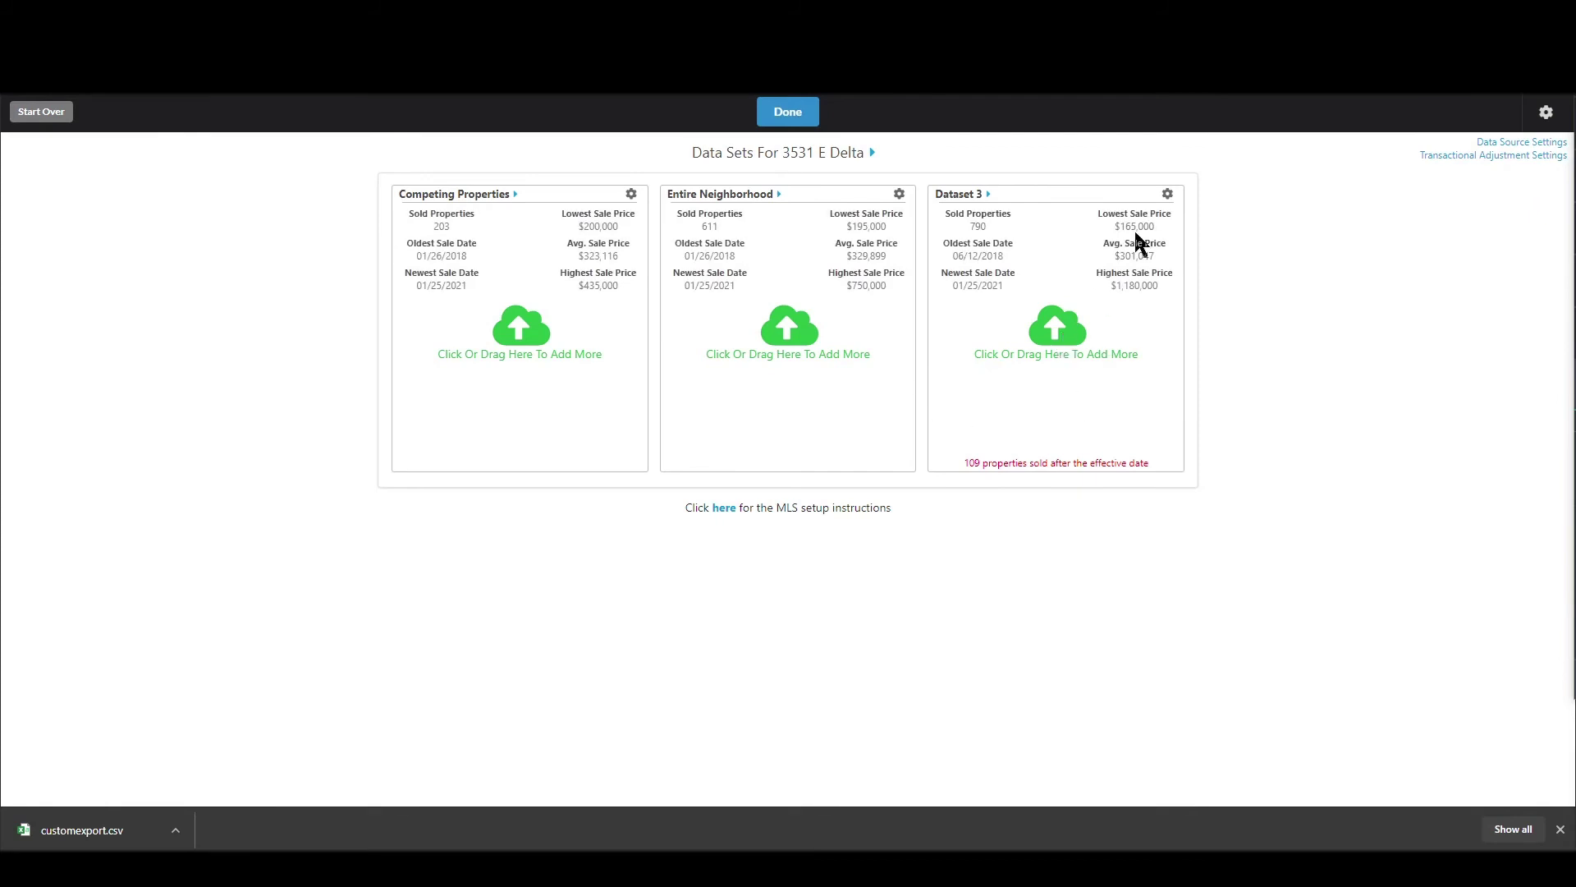
Remove all properties from Dataset 3, then view the ARMLS MLS setup instructions
left_click(1168, 196)
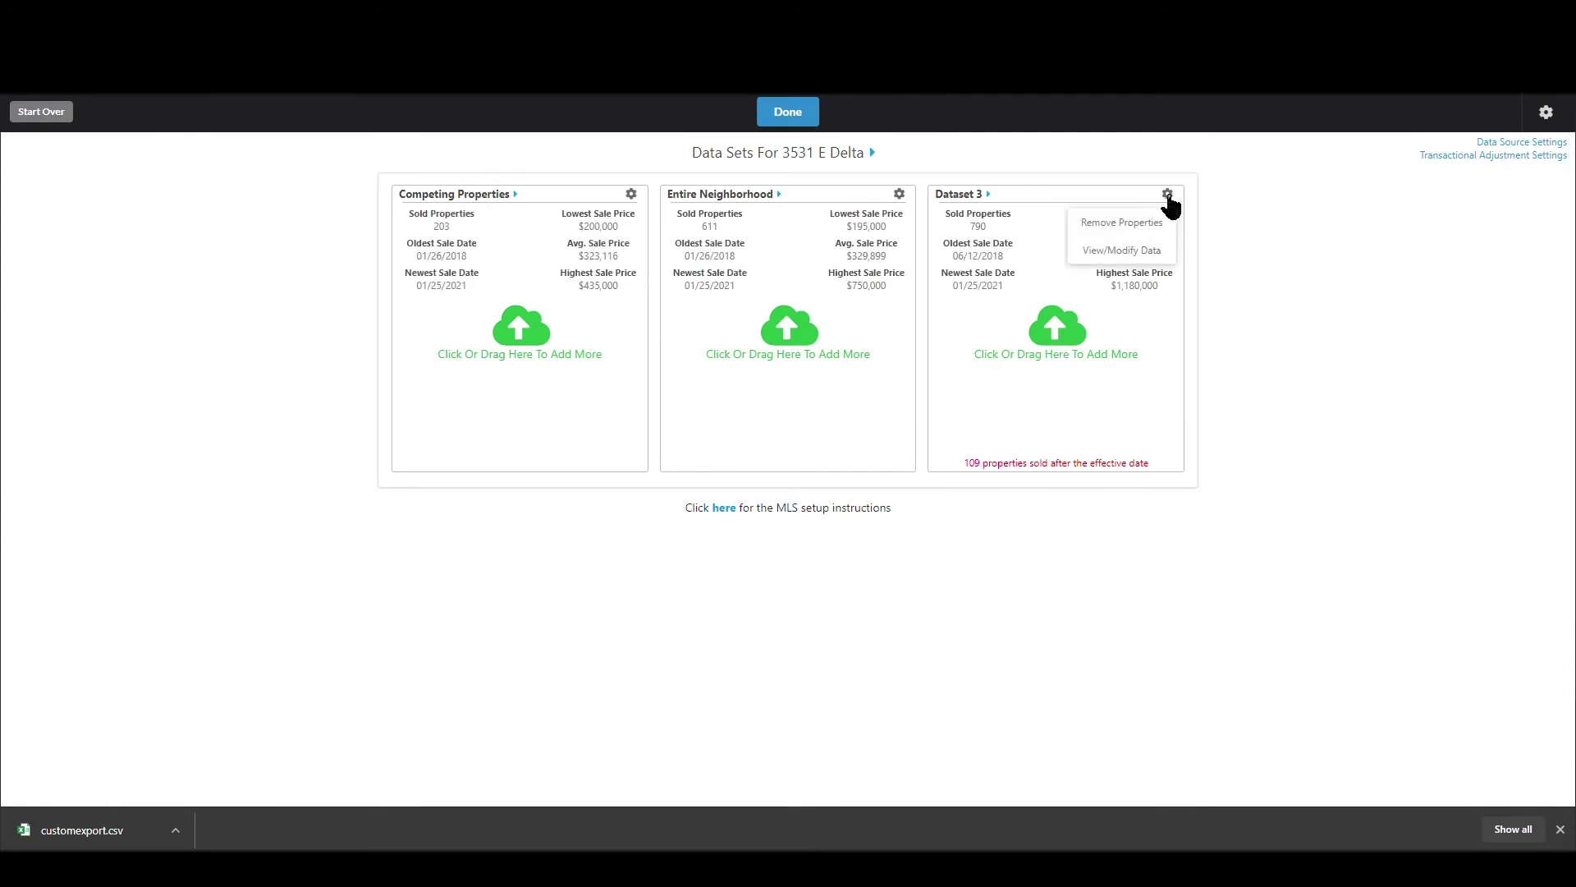
left_click(1123, 222)
left_click(772, 503)
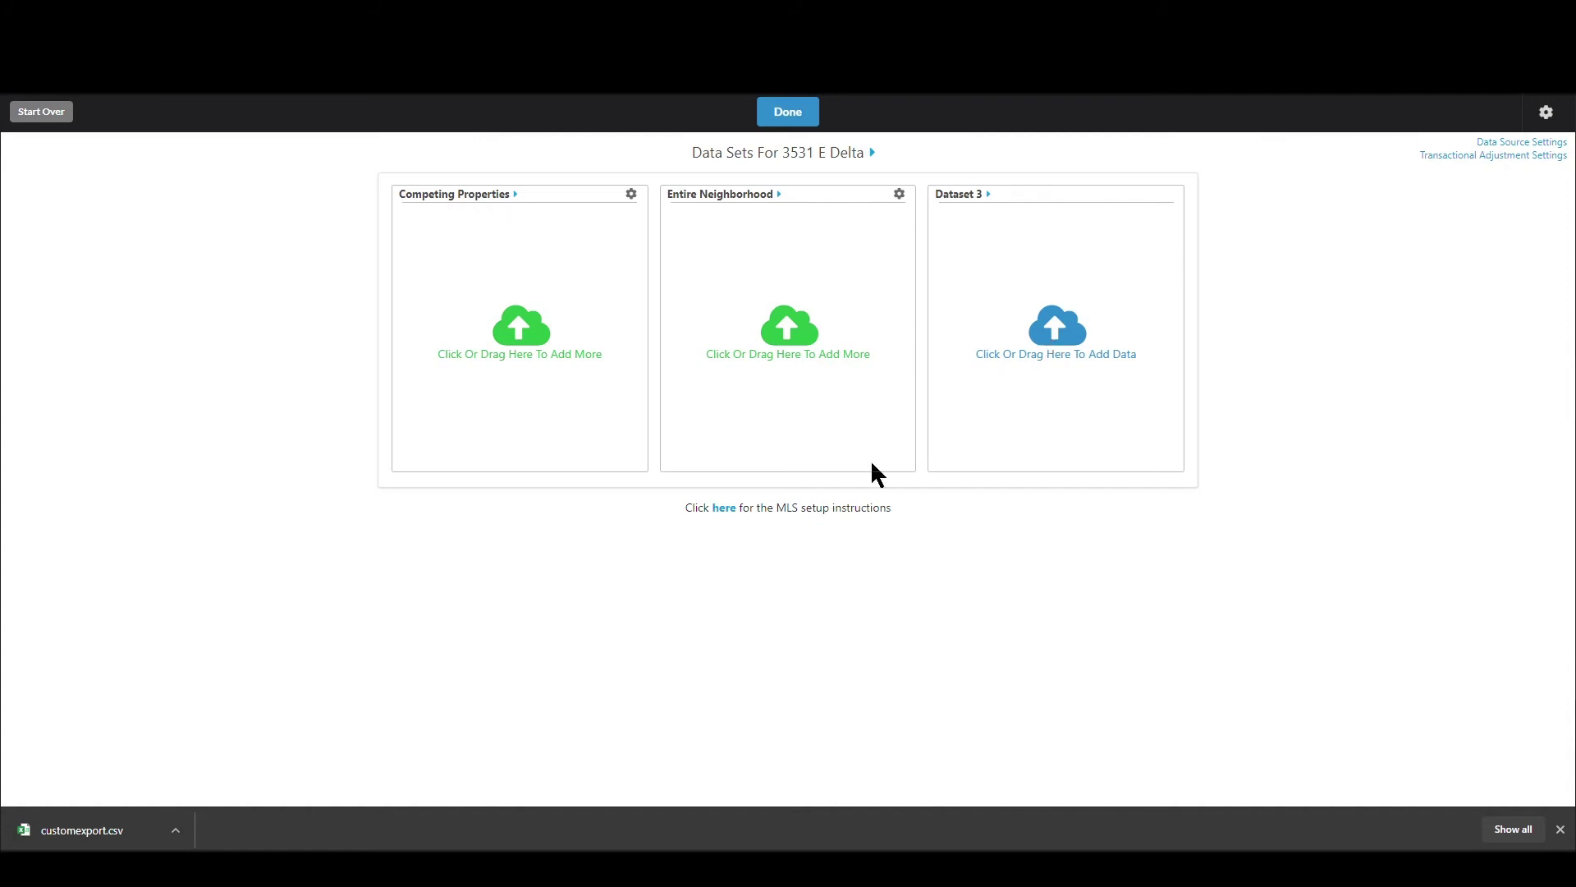
left_click(727, 511)
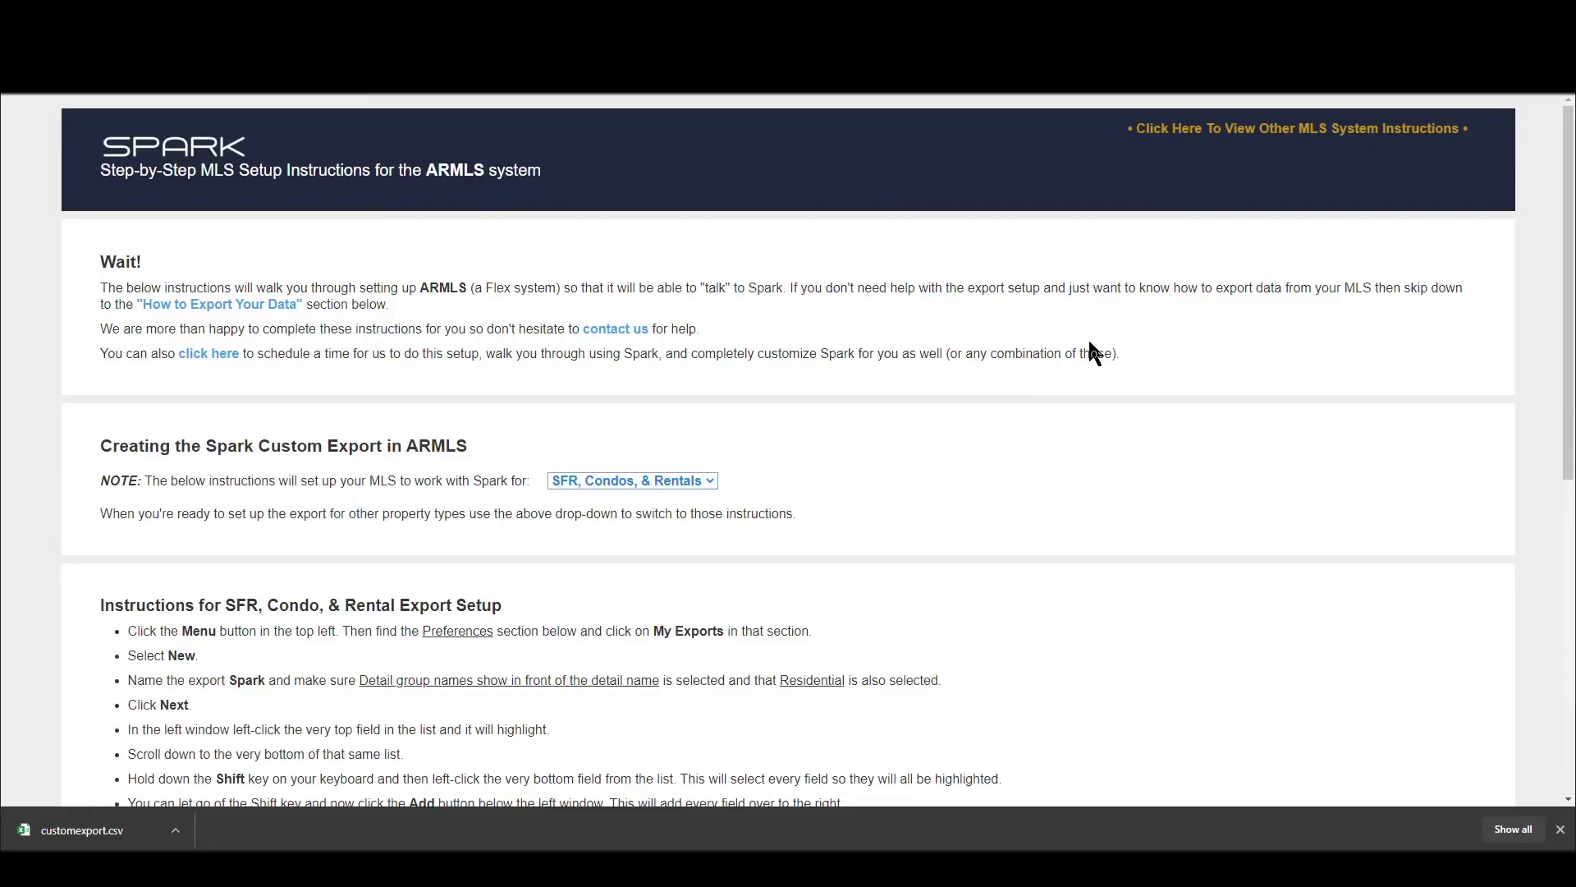
scroll(735, 506, "down", 1)
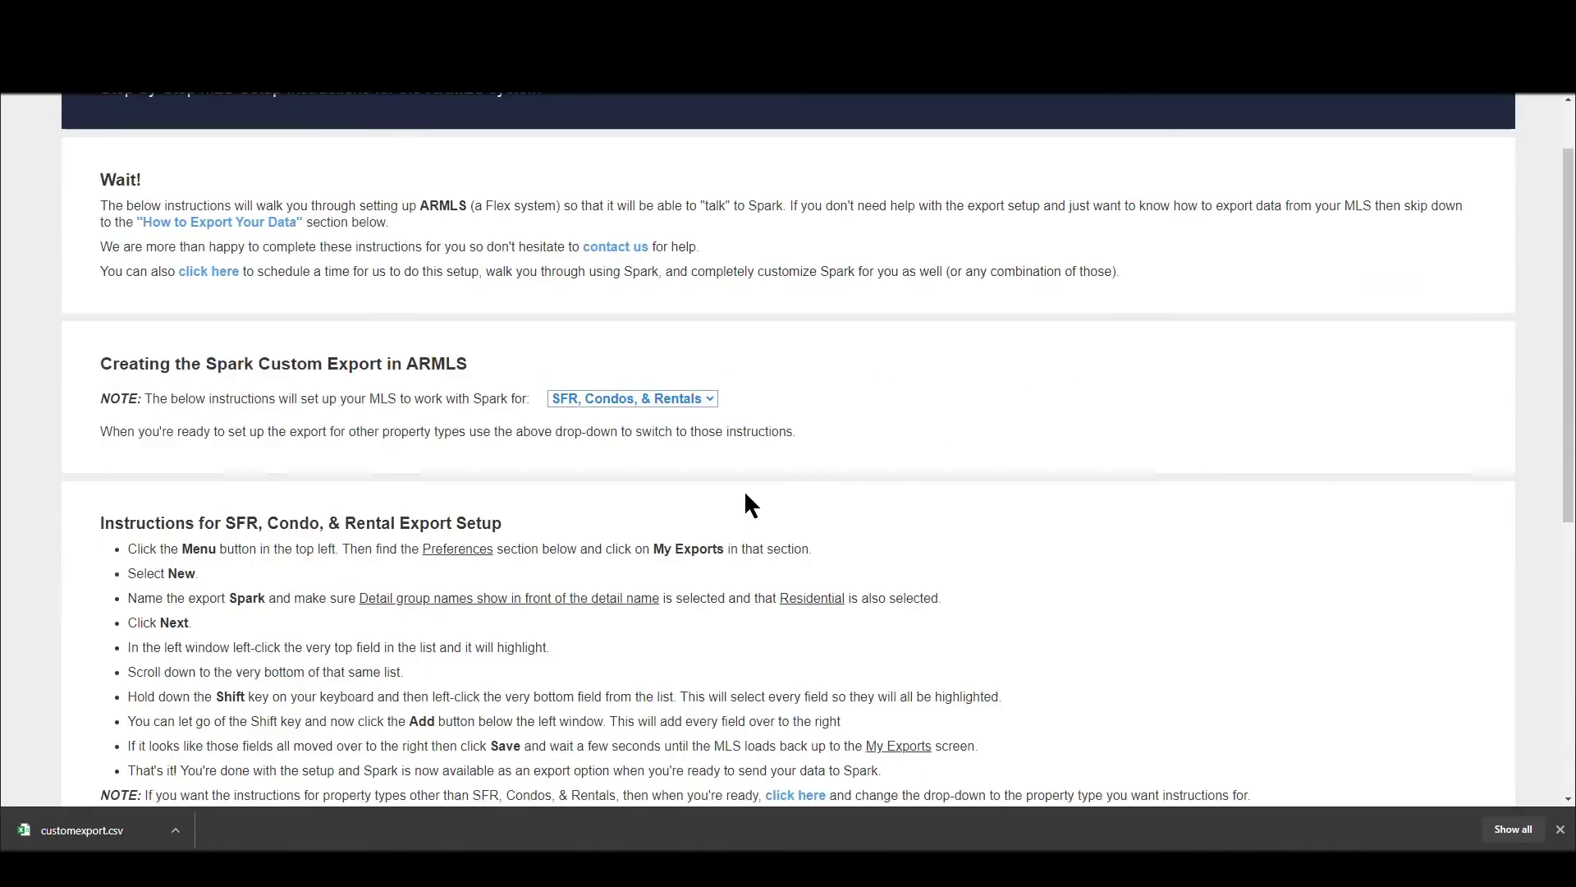
scroll(711, 514, "down", 2)
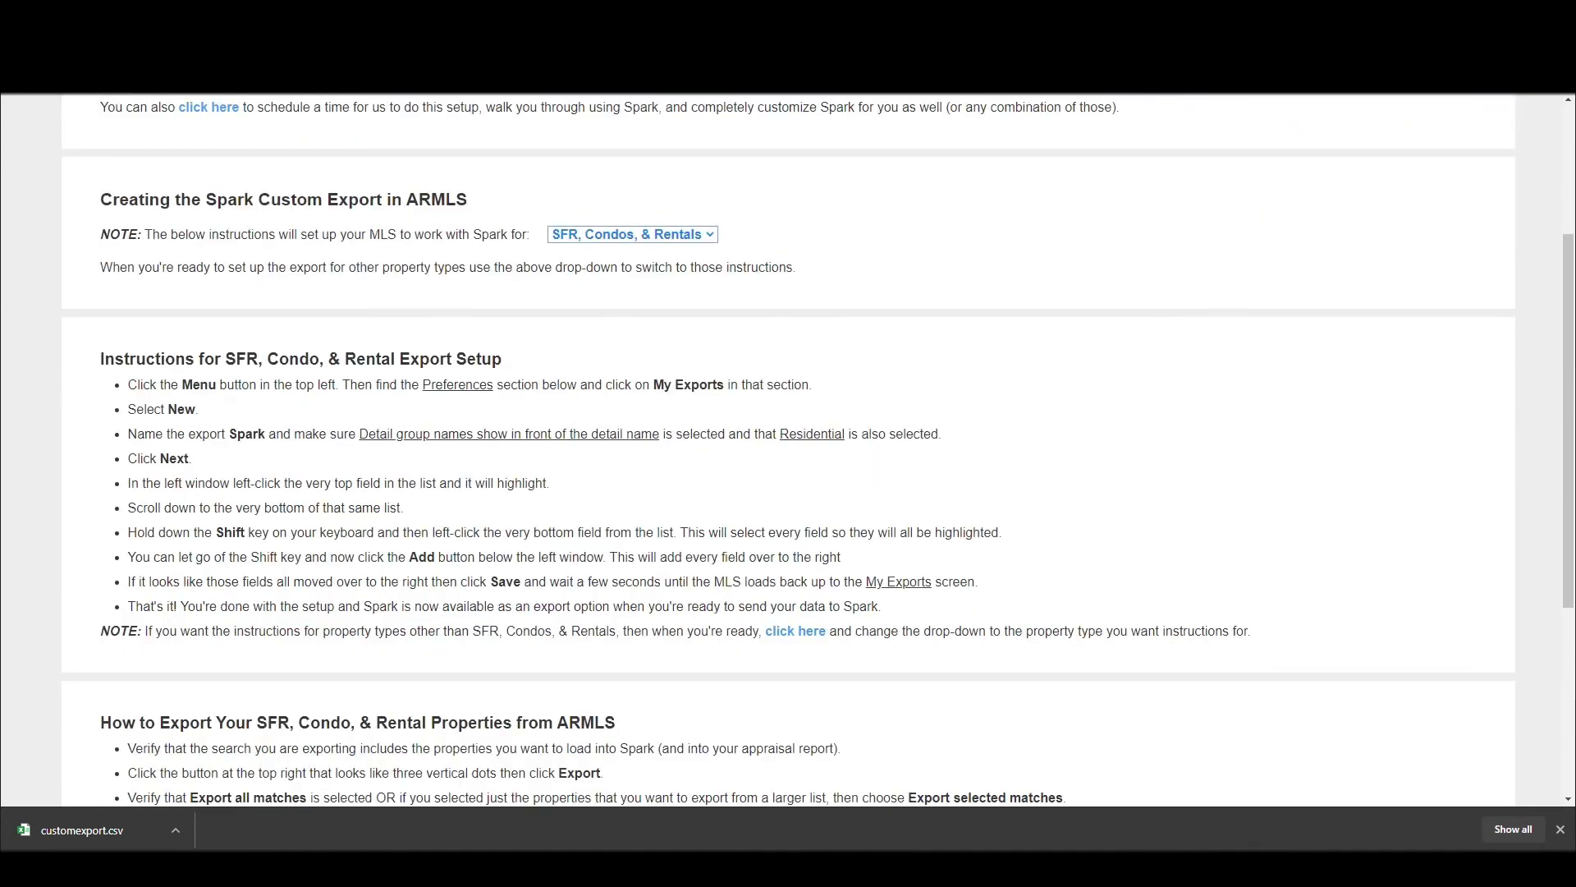
key("ctrl+w")
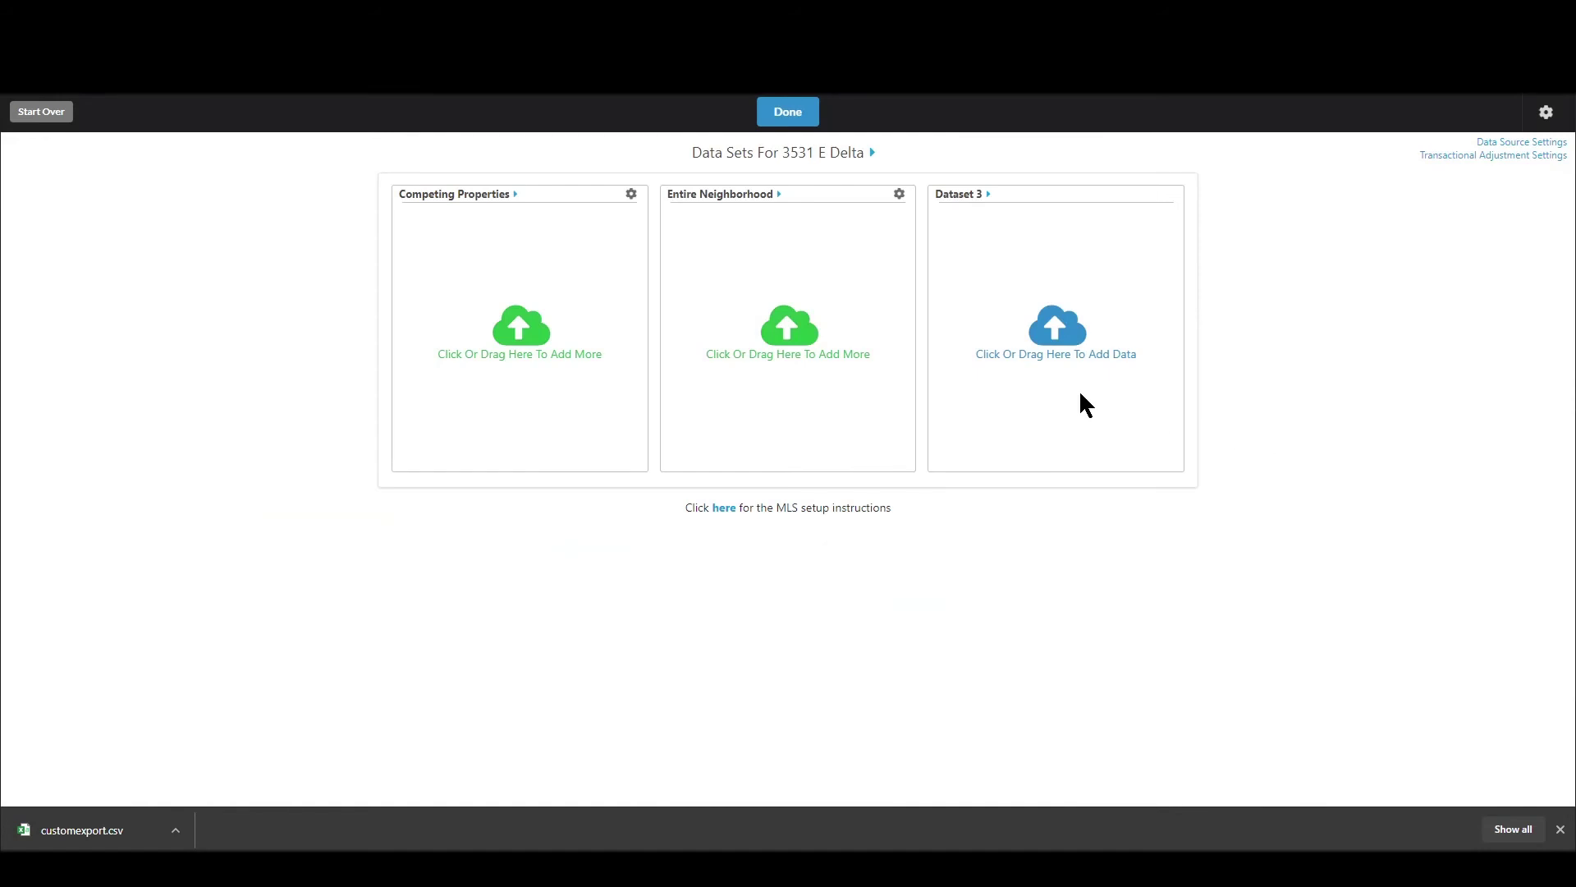
Try loading MultiCompeting into Dataset 3, which raises a missing-fields Upload Error
left_click(1056, 332)
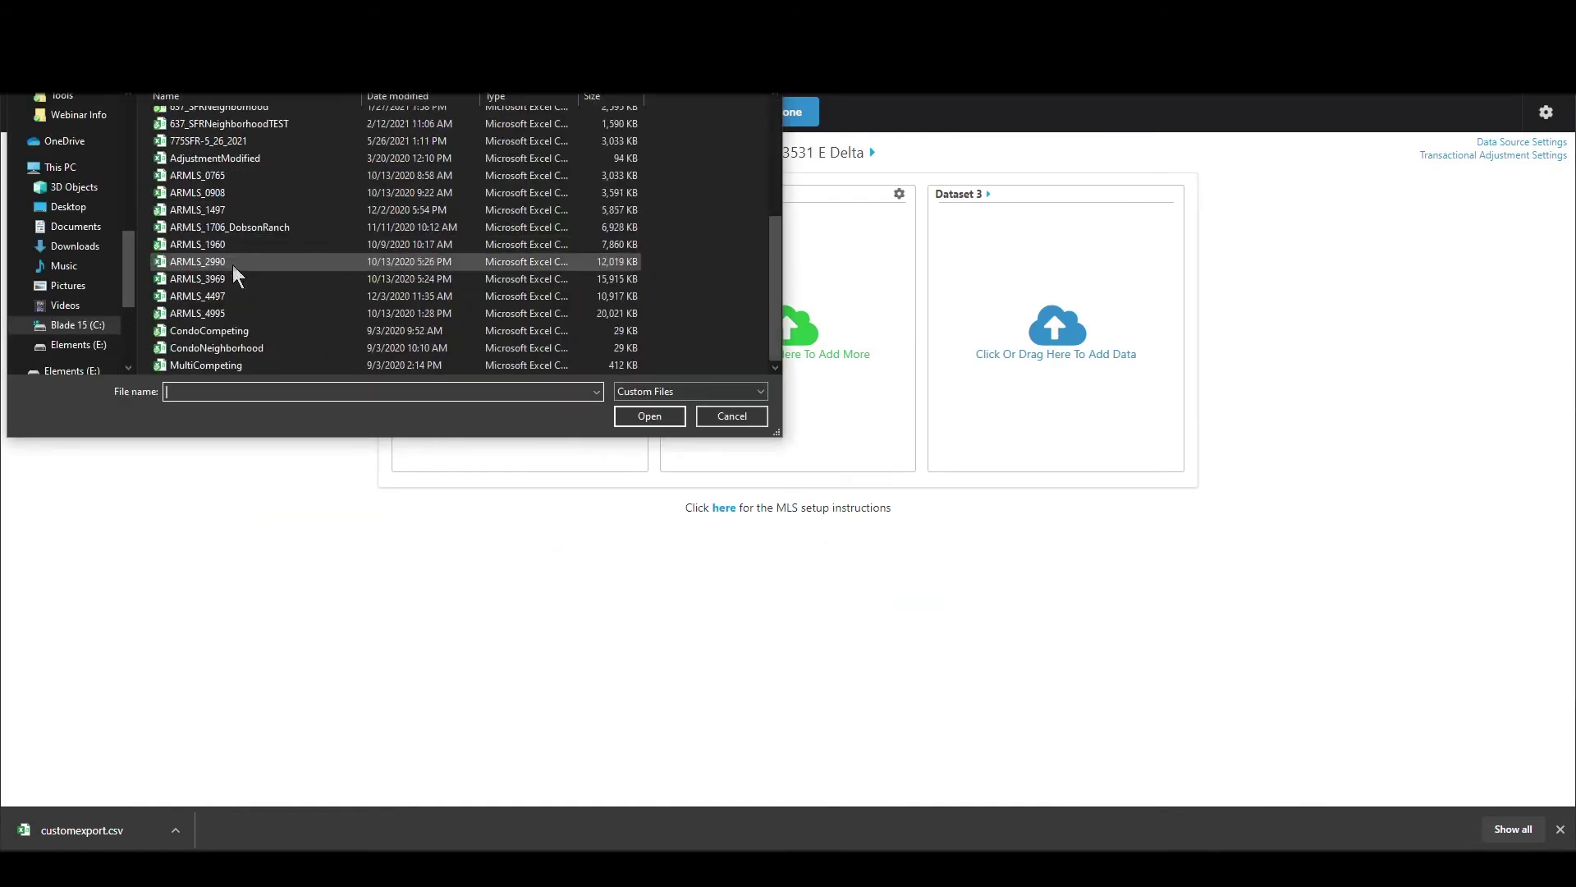
double_click(215, 366)
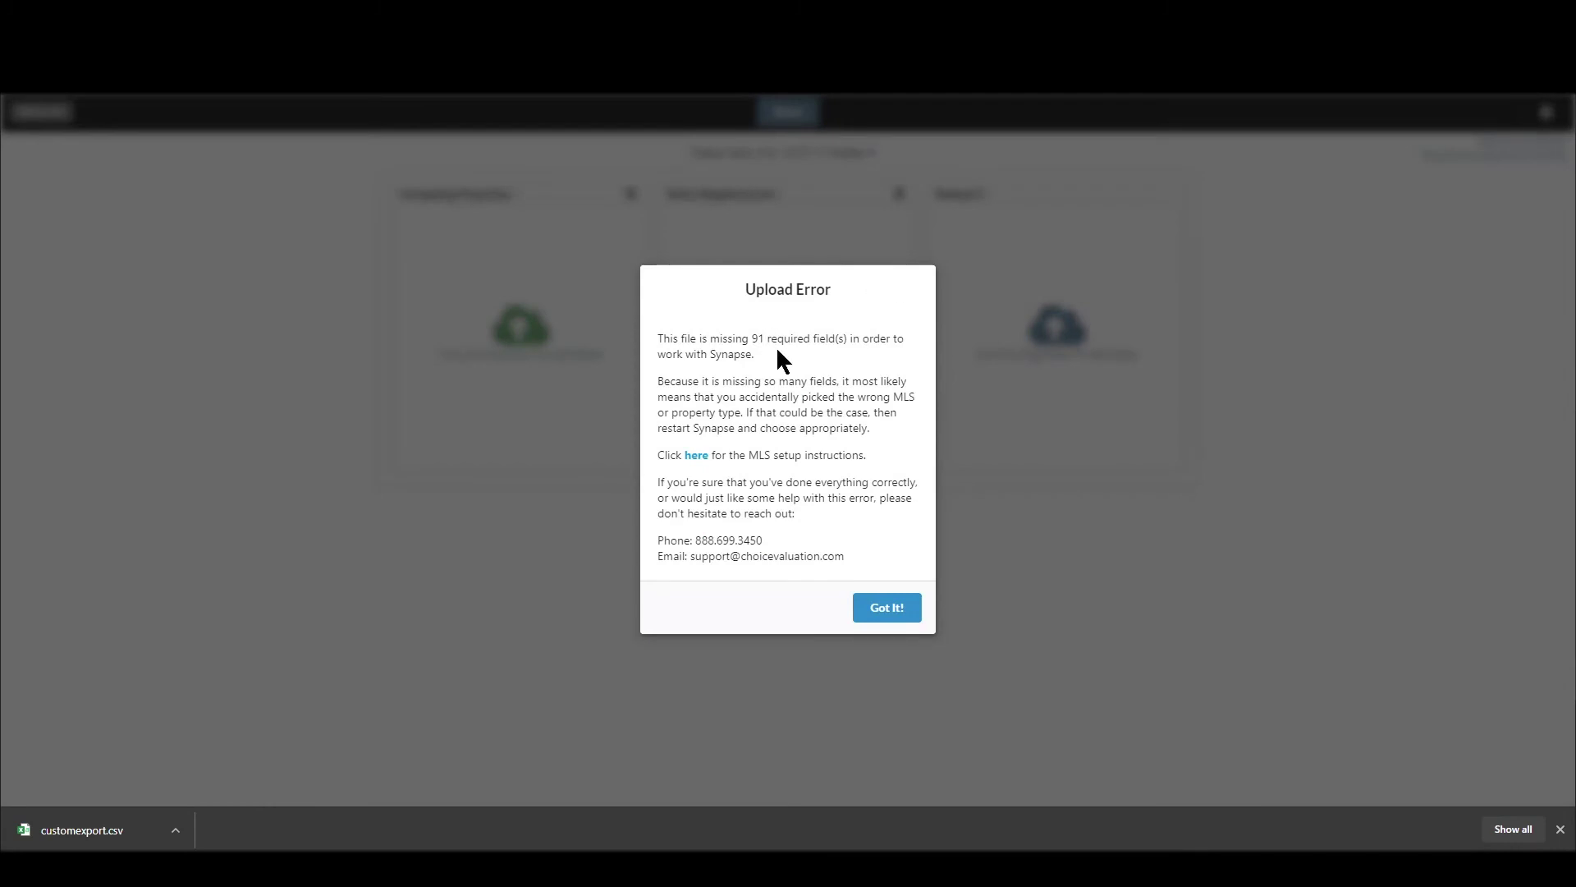
left_click_drag(720, 344, 849, 349)
left_click(770, 338)
Review the error's 91-missing-fields explanation and support details, then dismiss it with Got It!
left_click_drag(698, 340, 822, 341)
left_click(744, 382)
left_click_drag(663, 542, 825, 556)
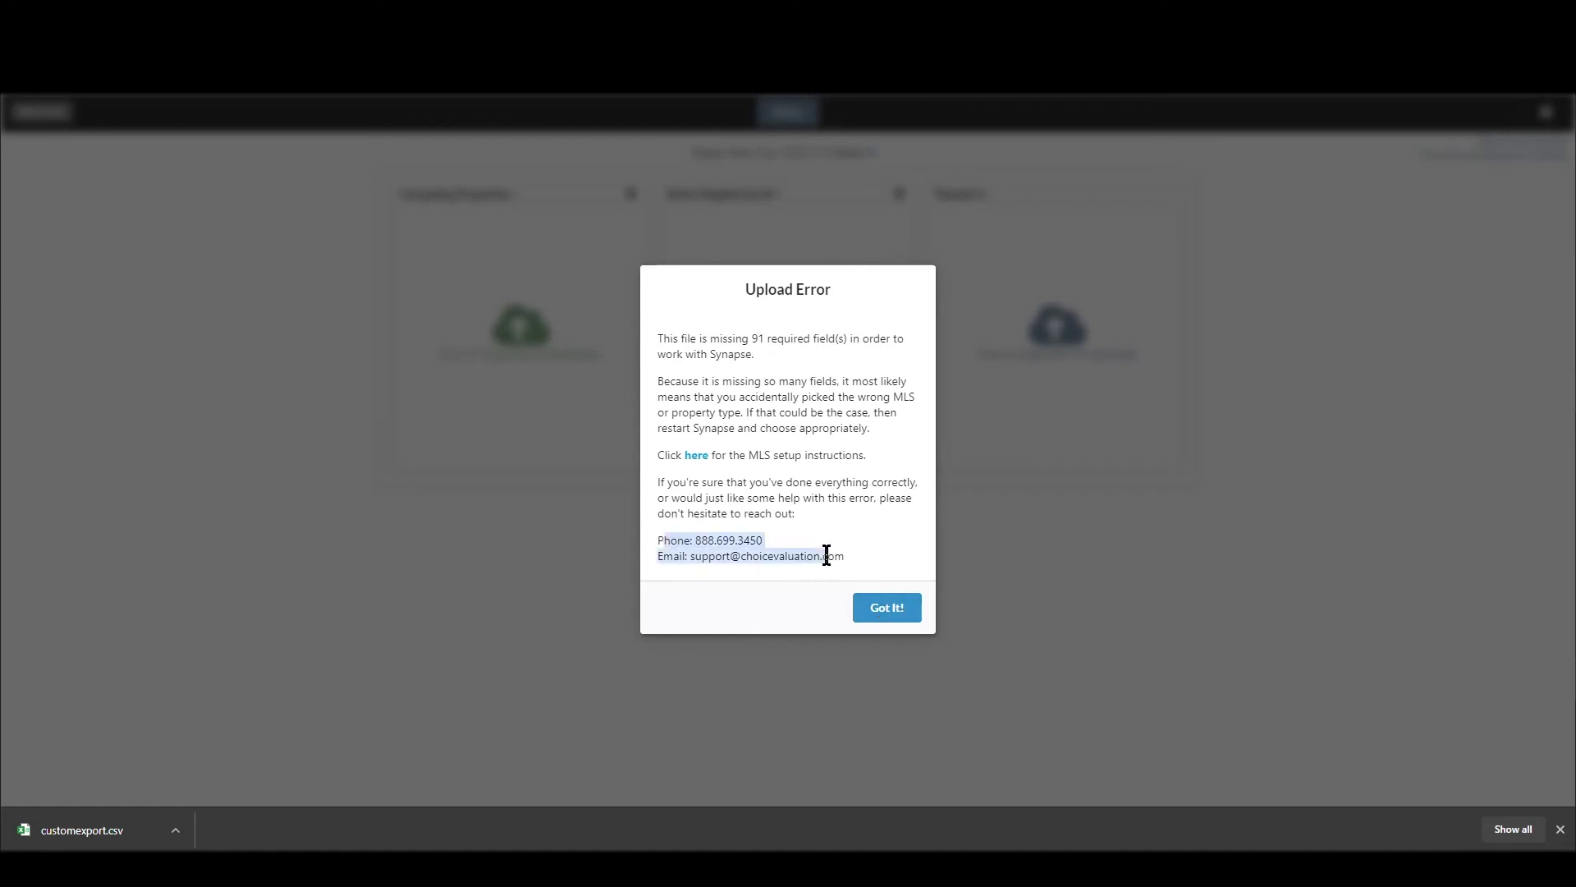
left_click(827, 557)
left_click(889, 609)
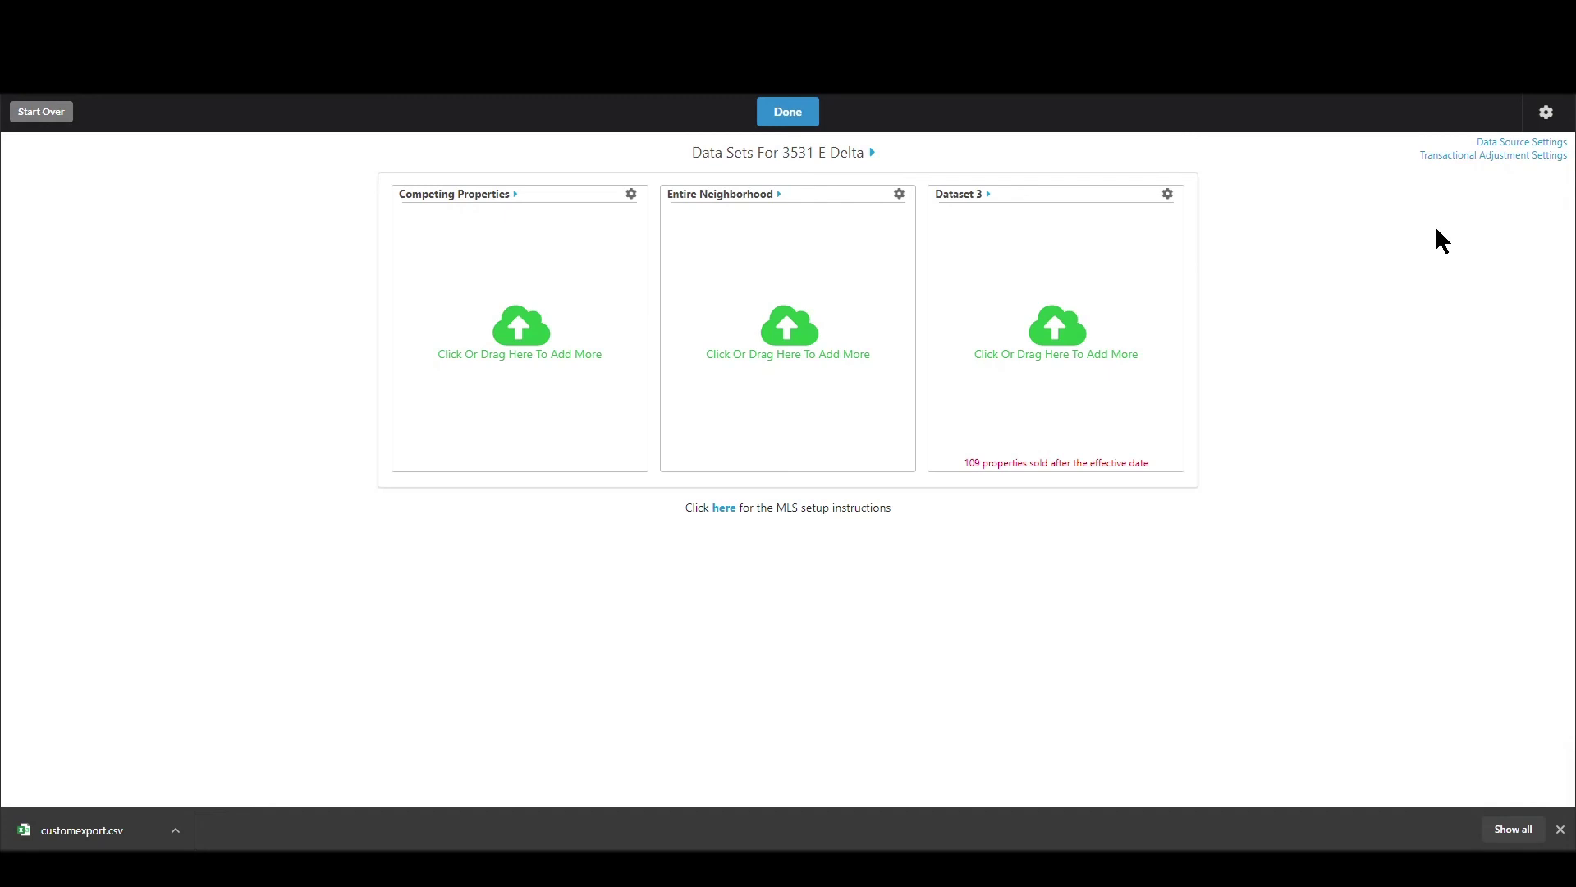
Look through the settings menu's Help options, then return to the Start A New Session form
left_click(1547, 119)
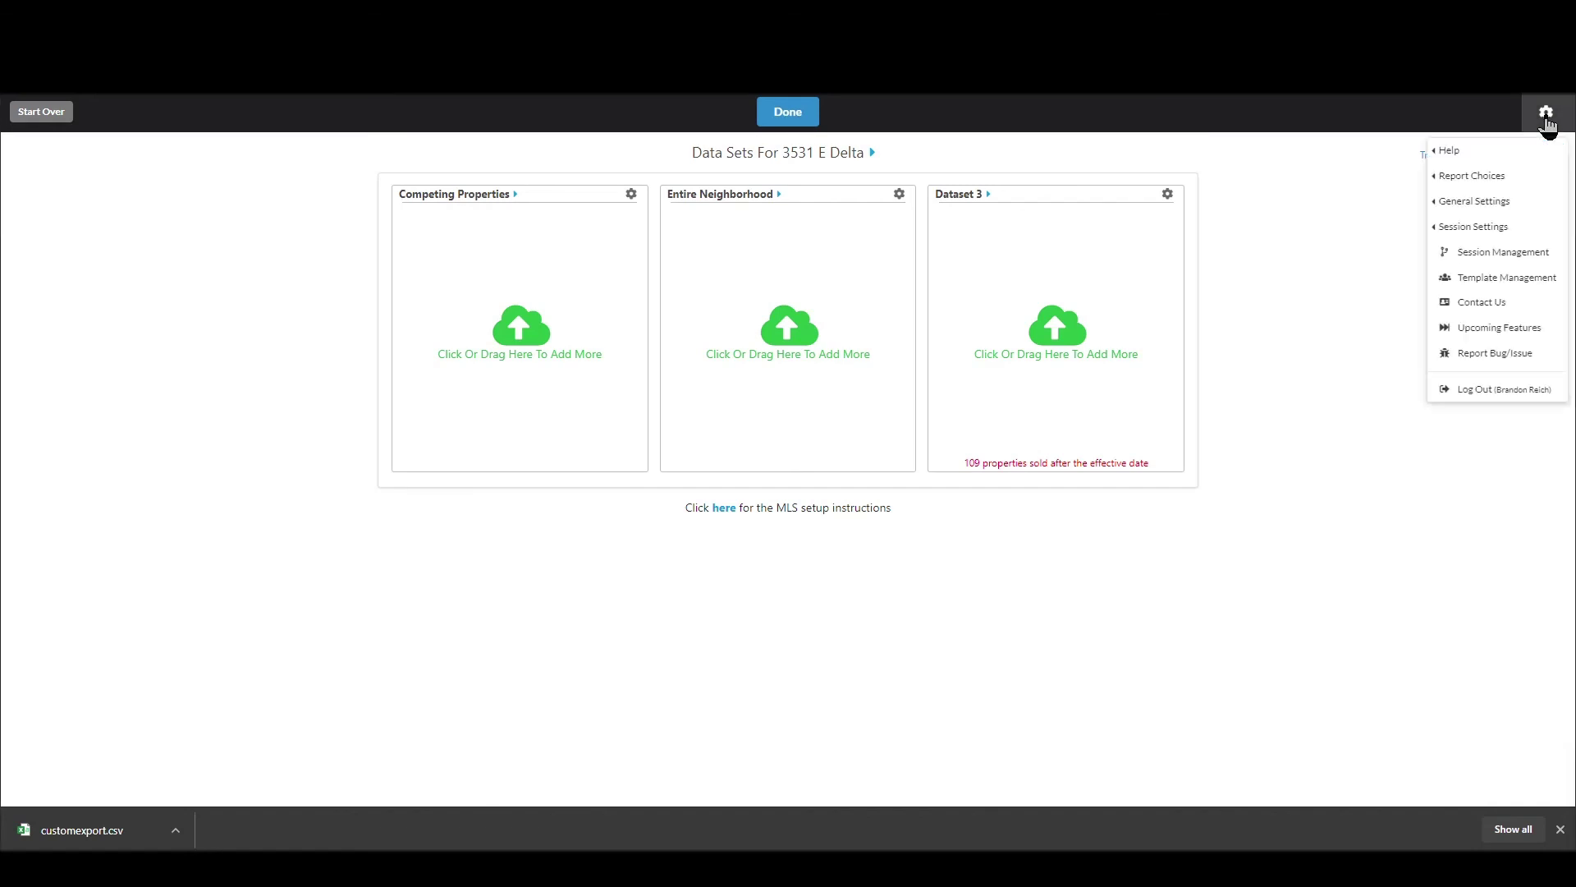
mouse_move(1453, 152)
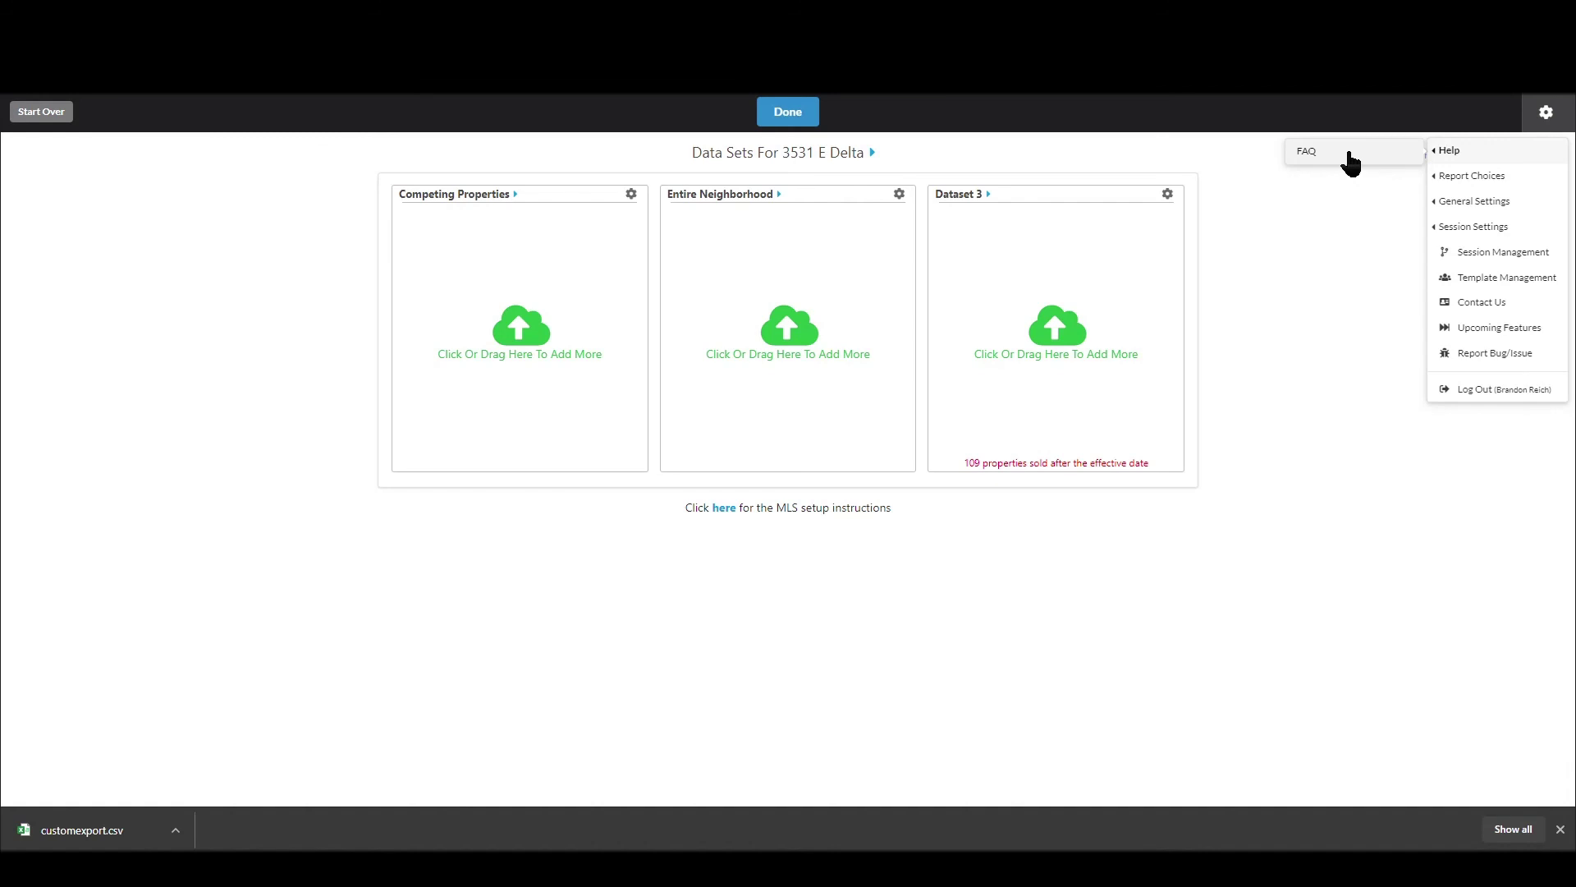
left_click(1303, 280)
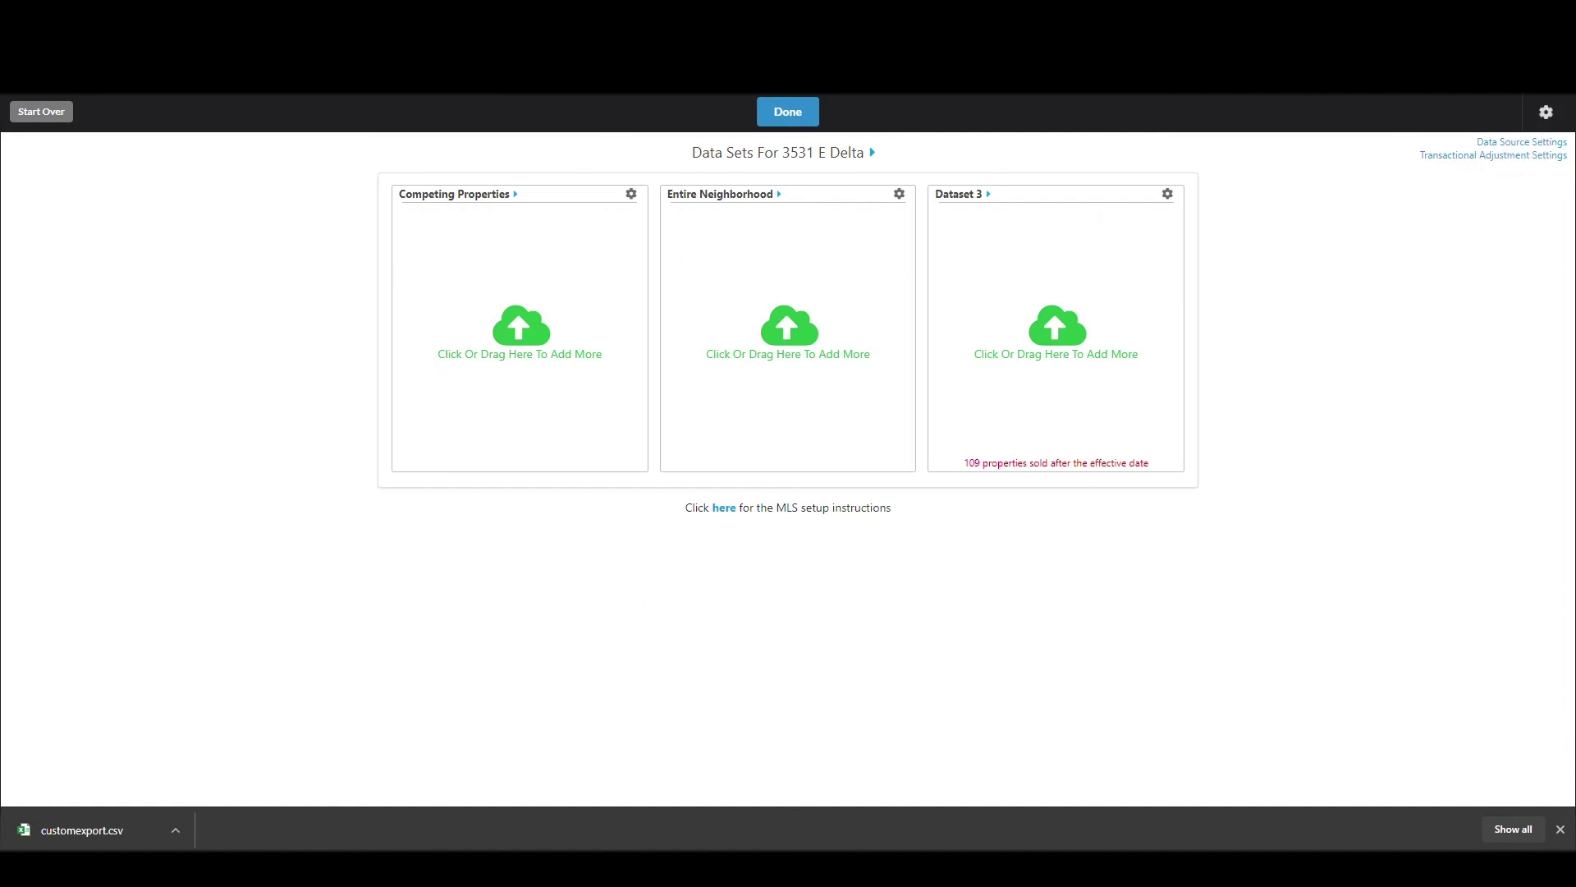
left_click(1545, 115)
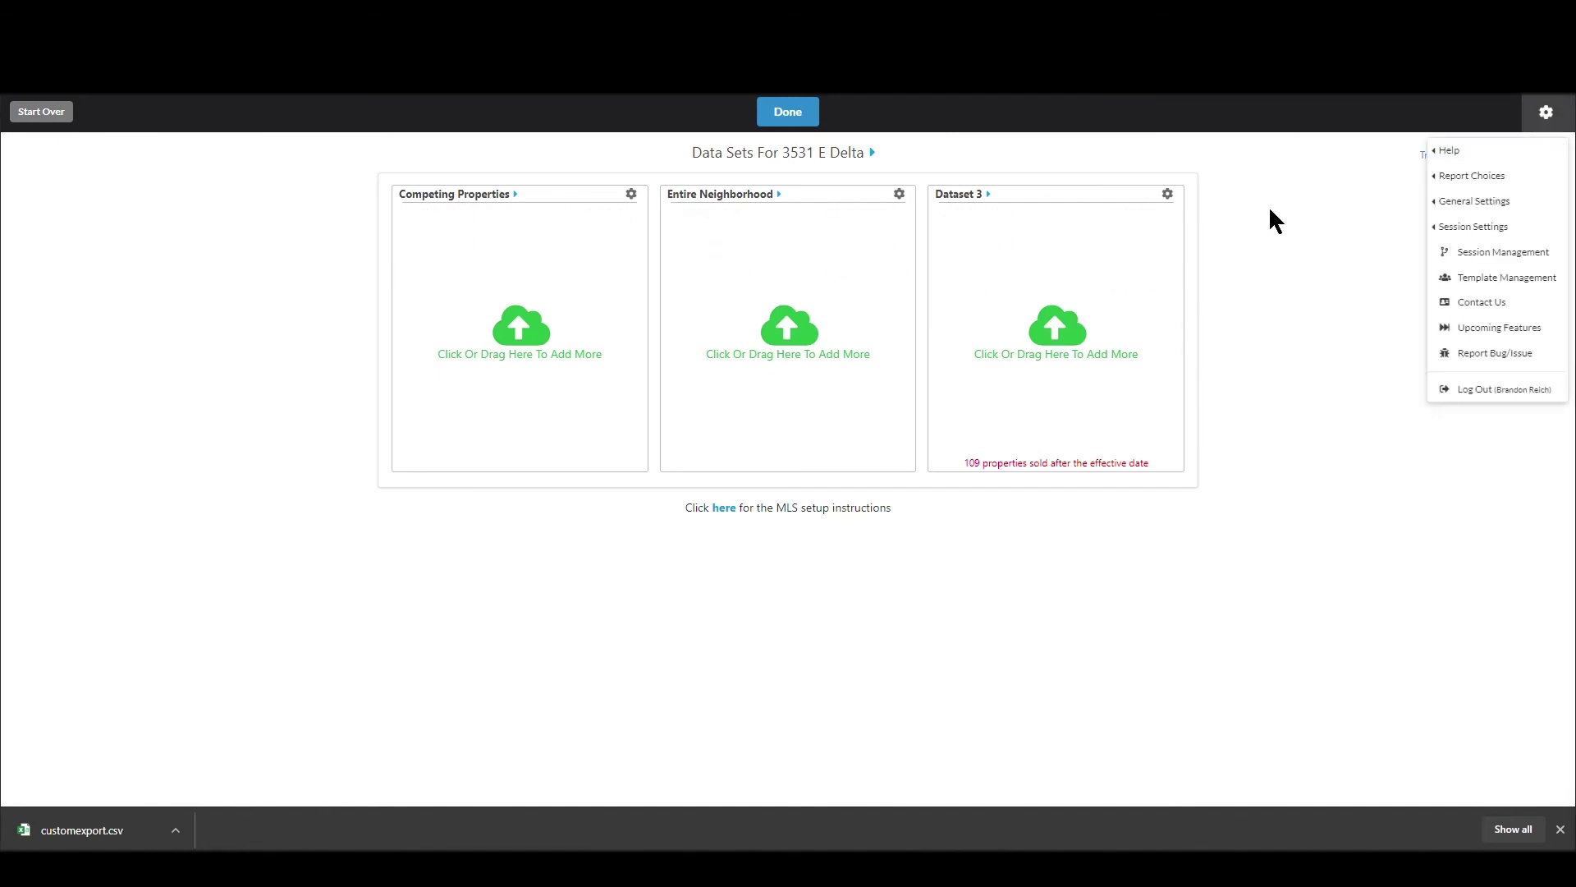
left_click(31, 115)
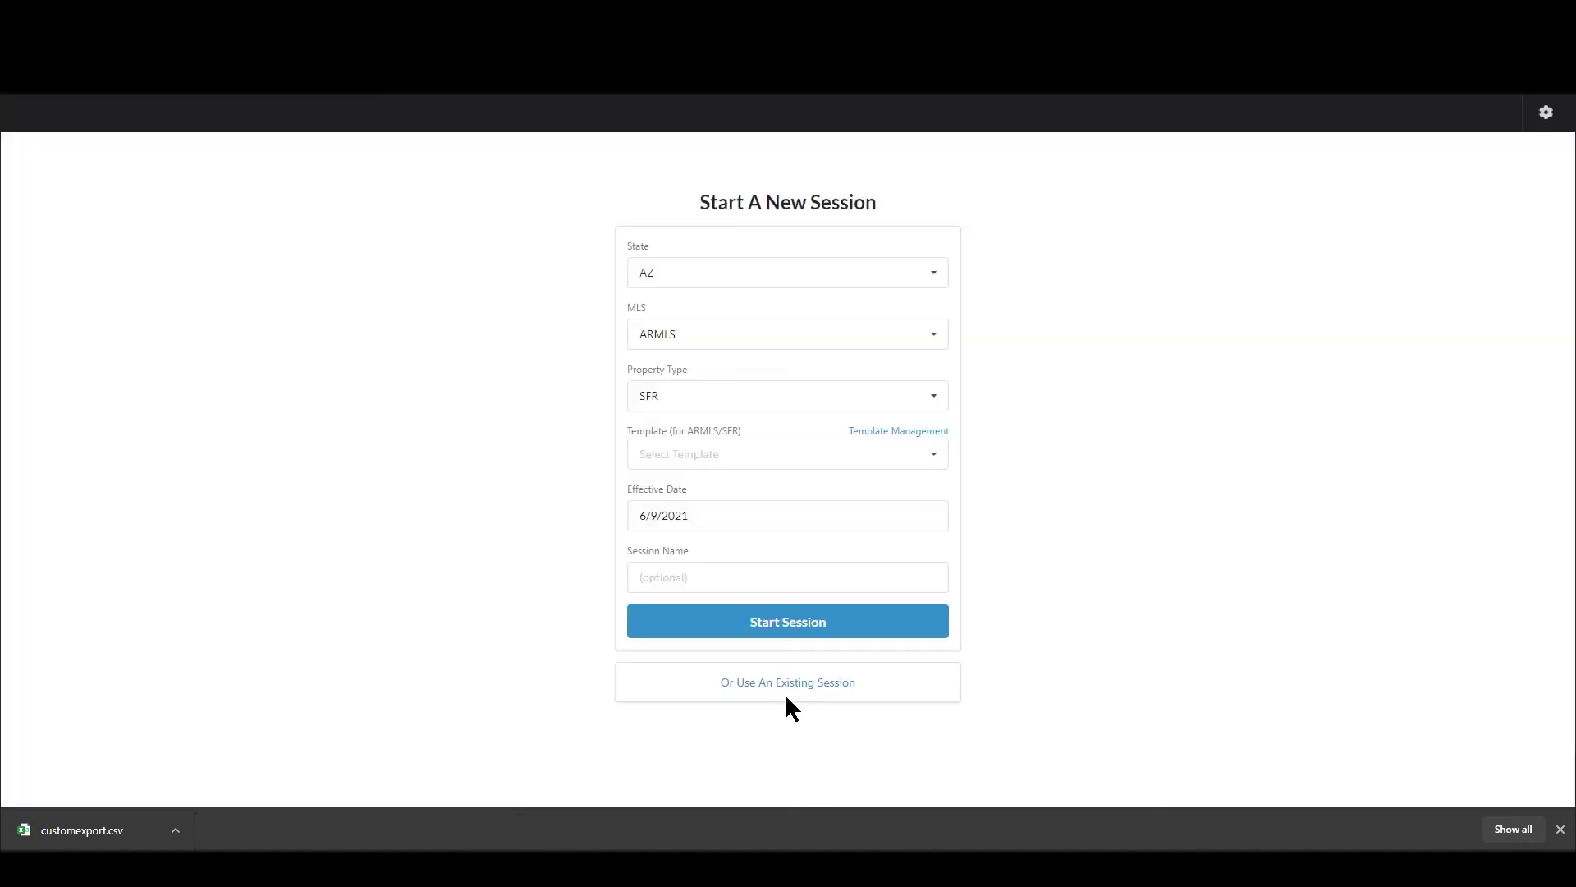
Restore the saved Suntrails session and switch from its results to View Datasets
left_click(792, 683)
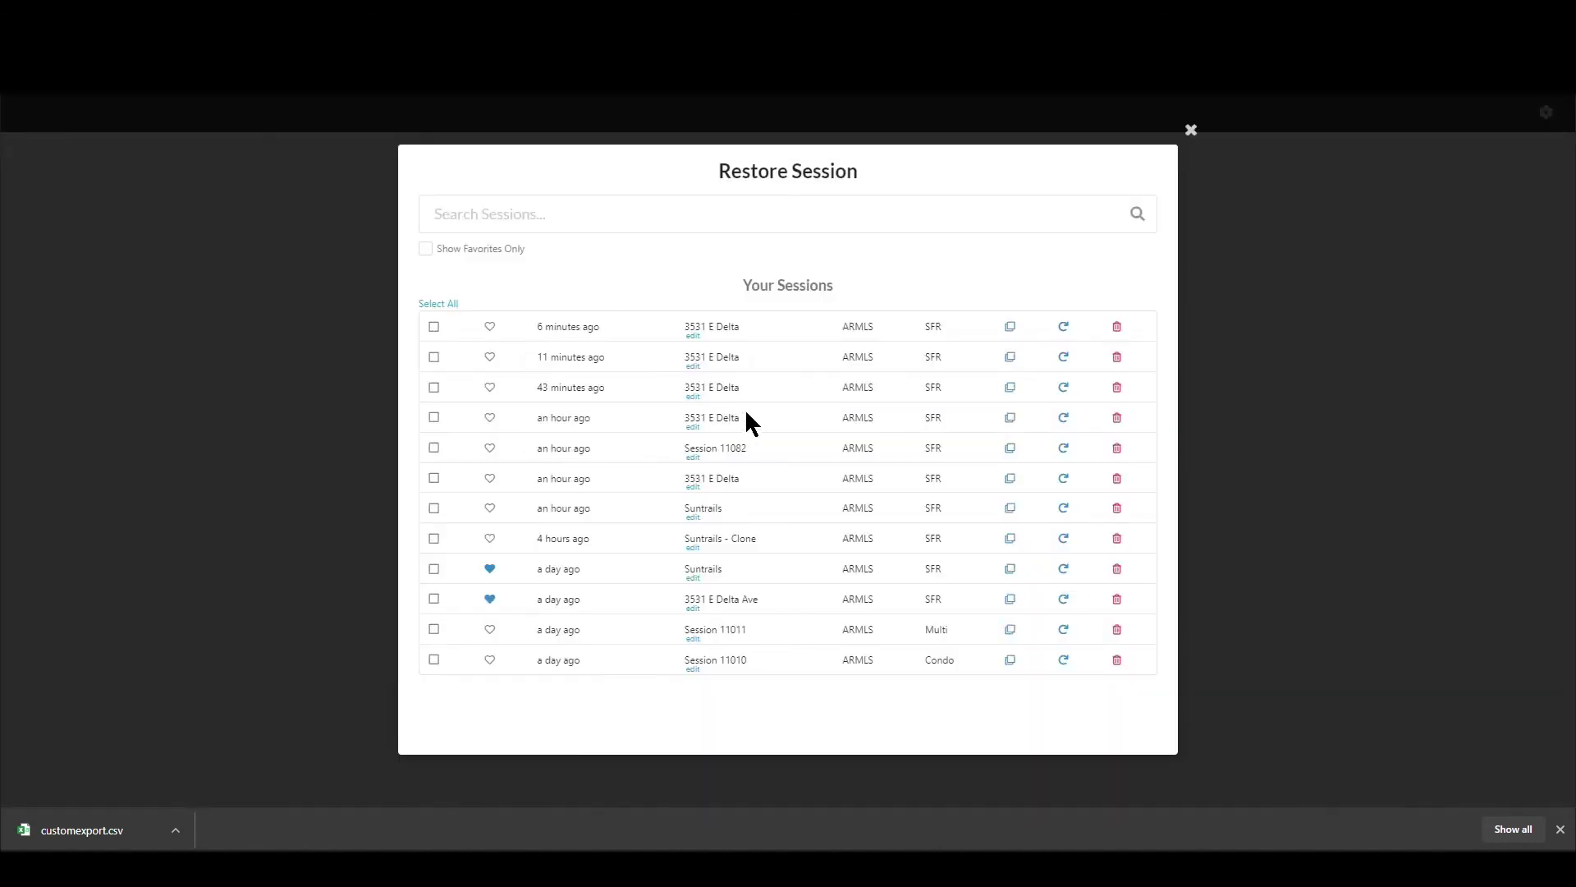
left_click(1063, 568)
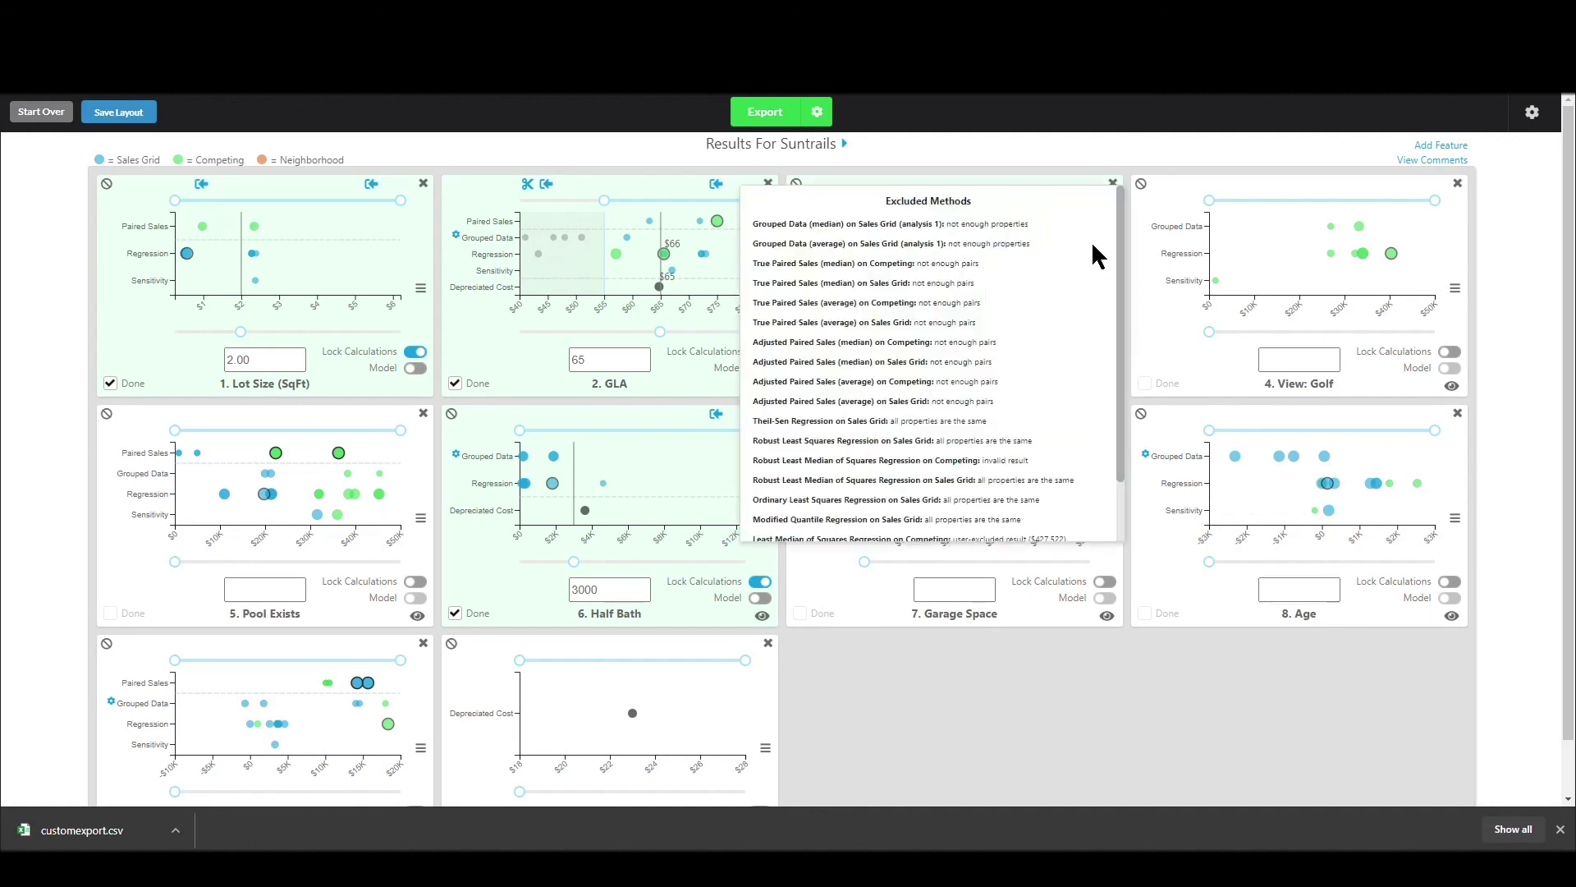
left_click(1532, 118)
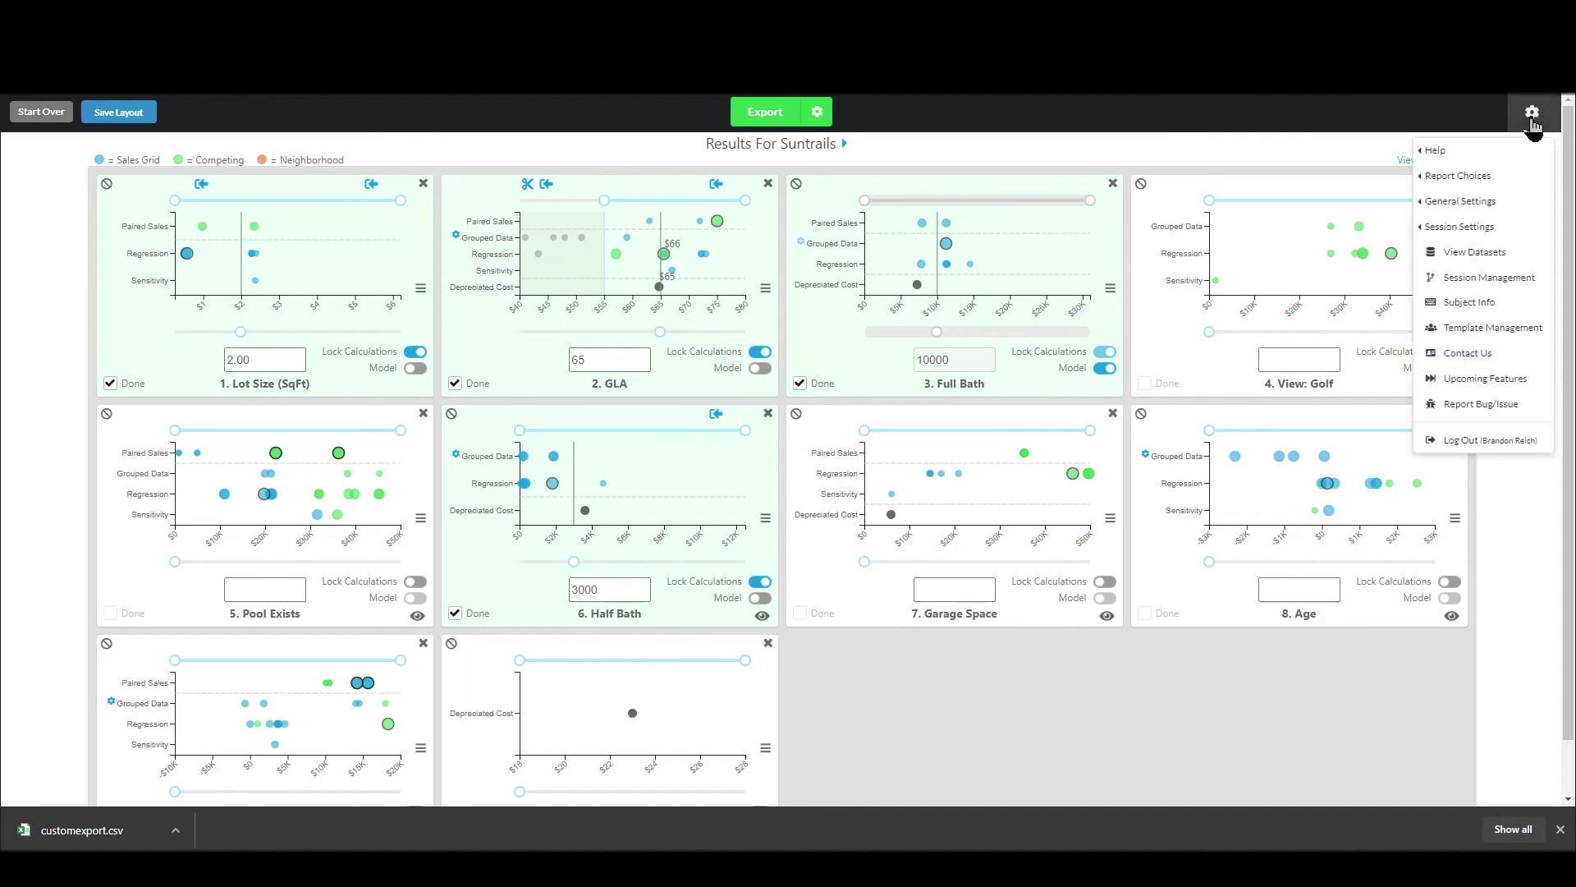
left_click(1467, 254)
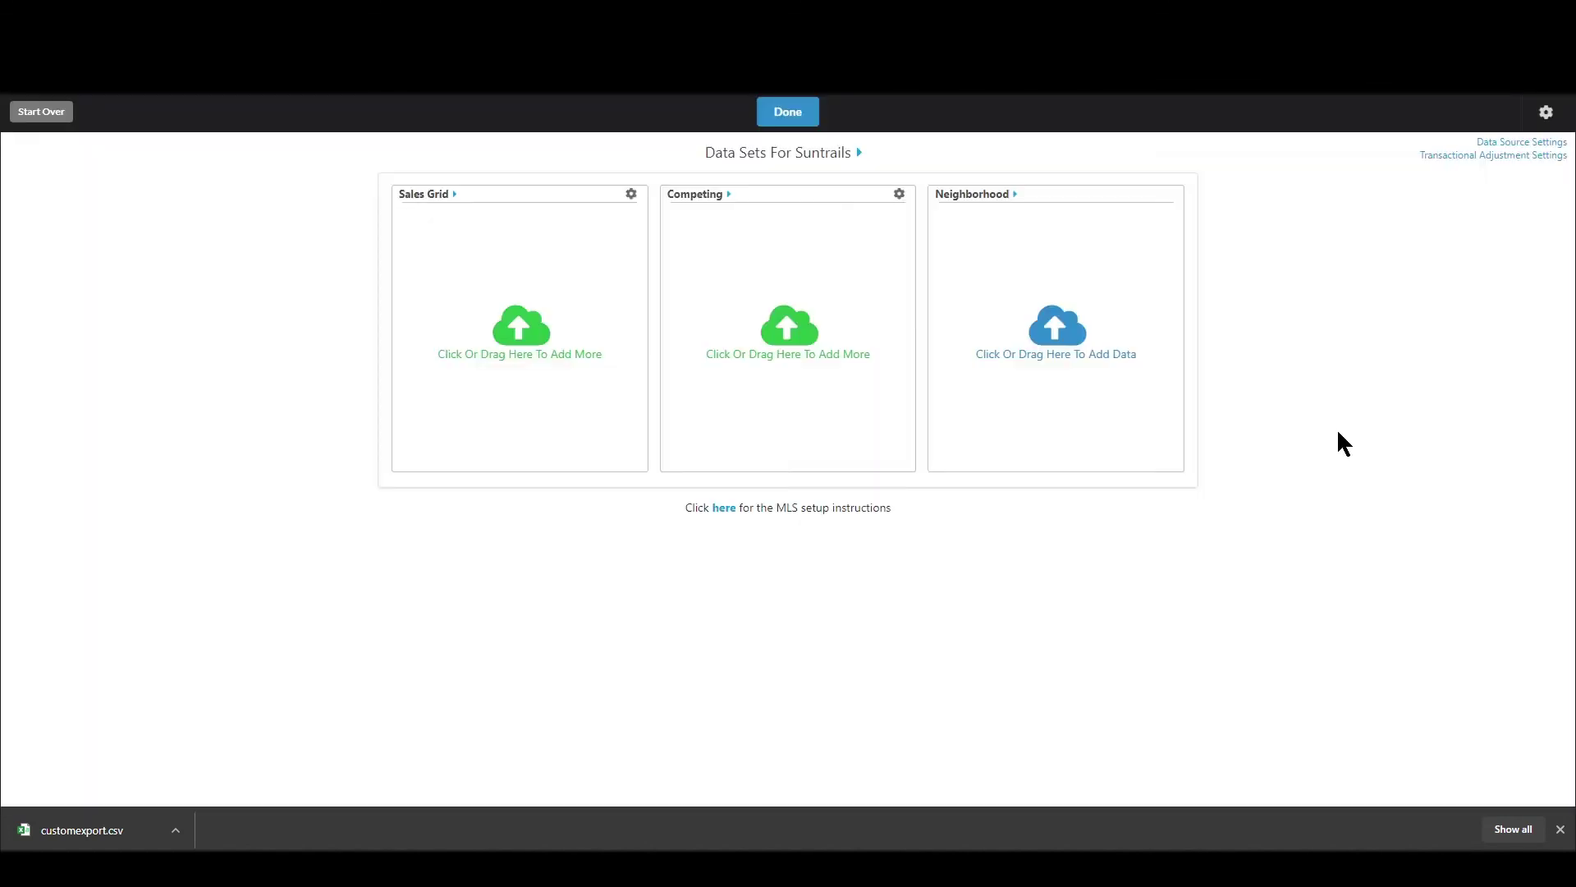